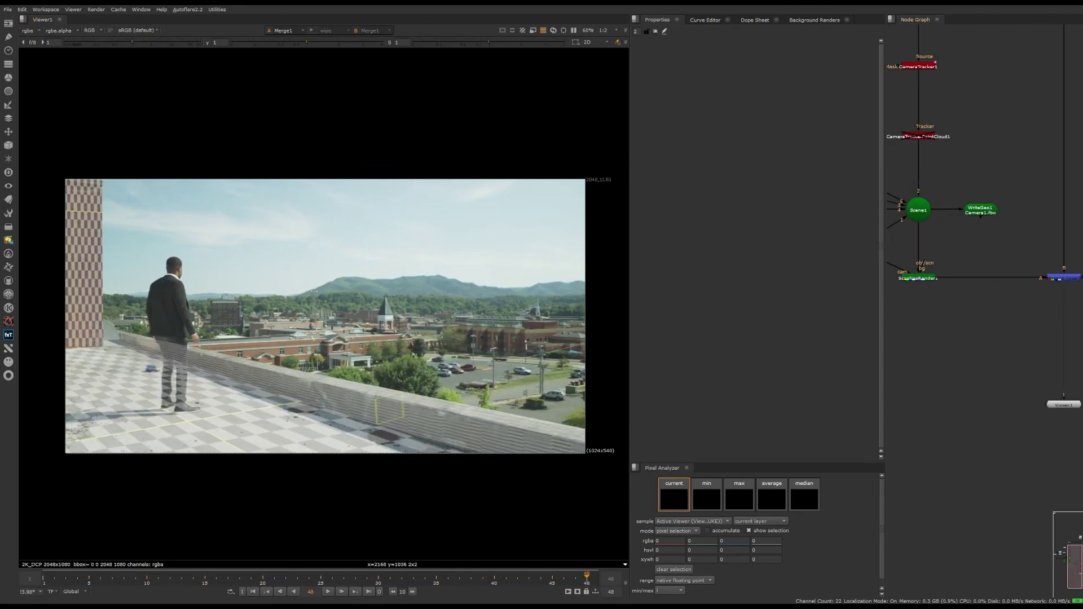
Open WriteGeo1's FBX export settings and play the shot.
double_click(981, 209)
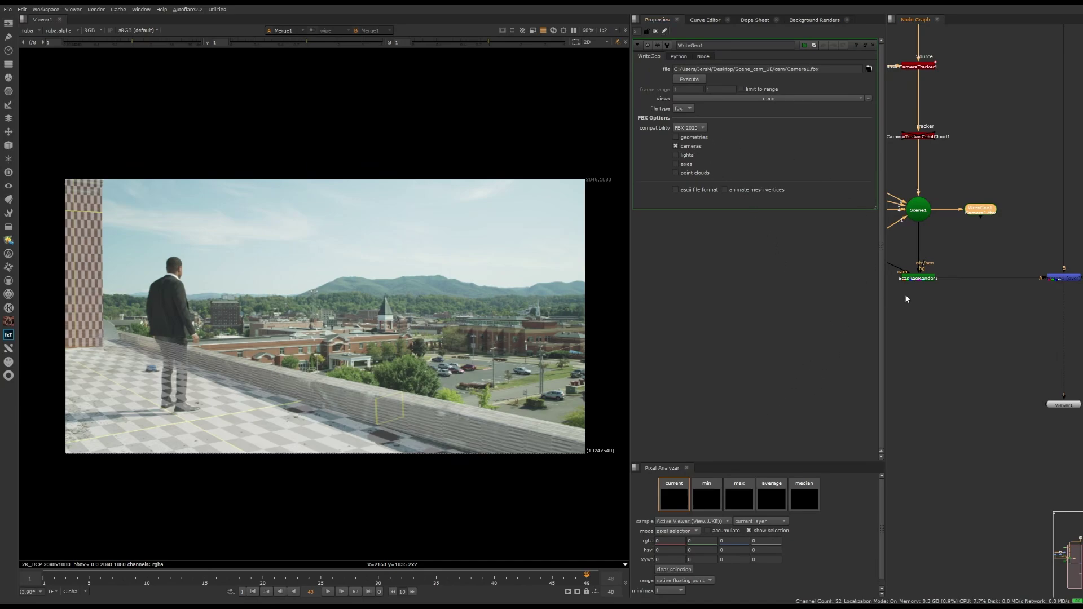
drag(930, 303, 957, 306)
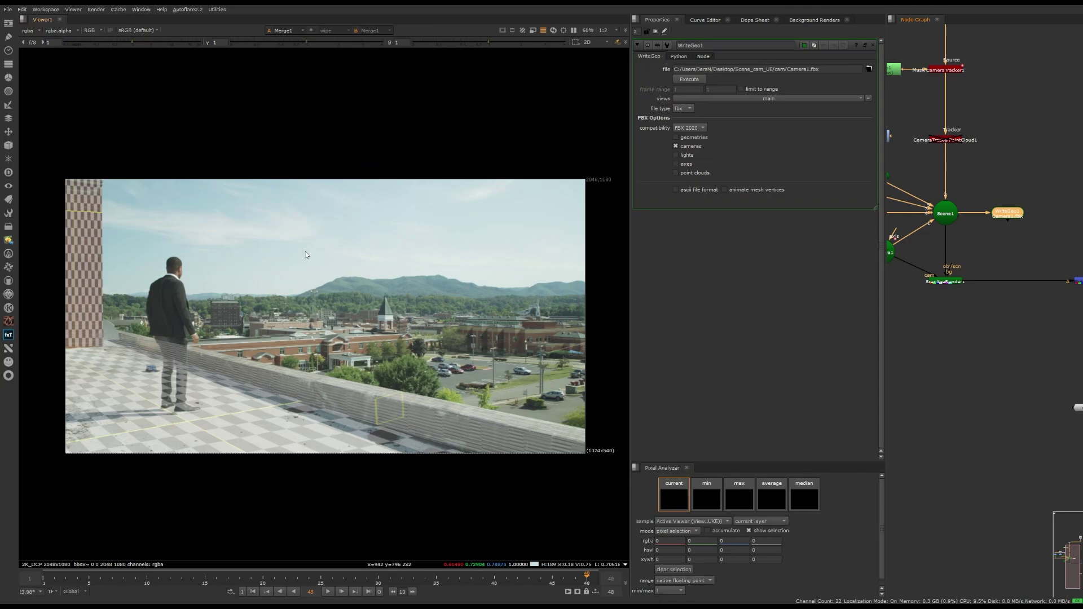
drag(990, 178, 1069, 124)
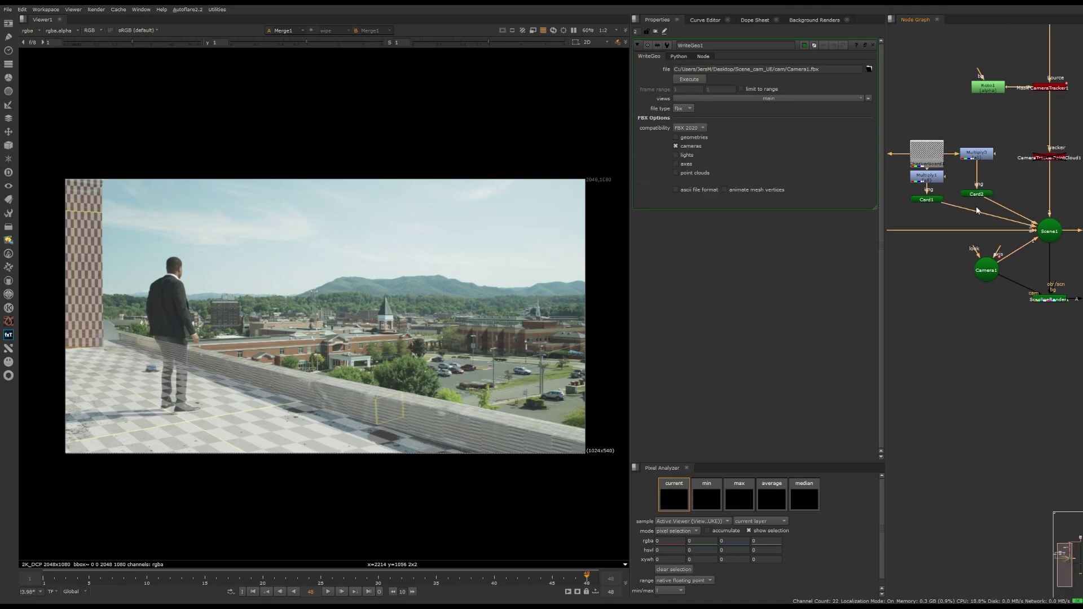
drag(865, 210, 926, 201)
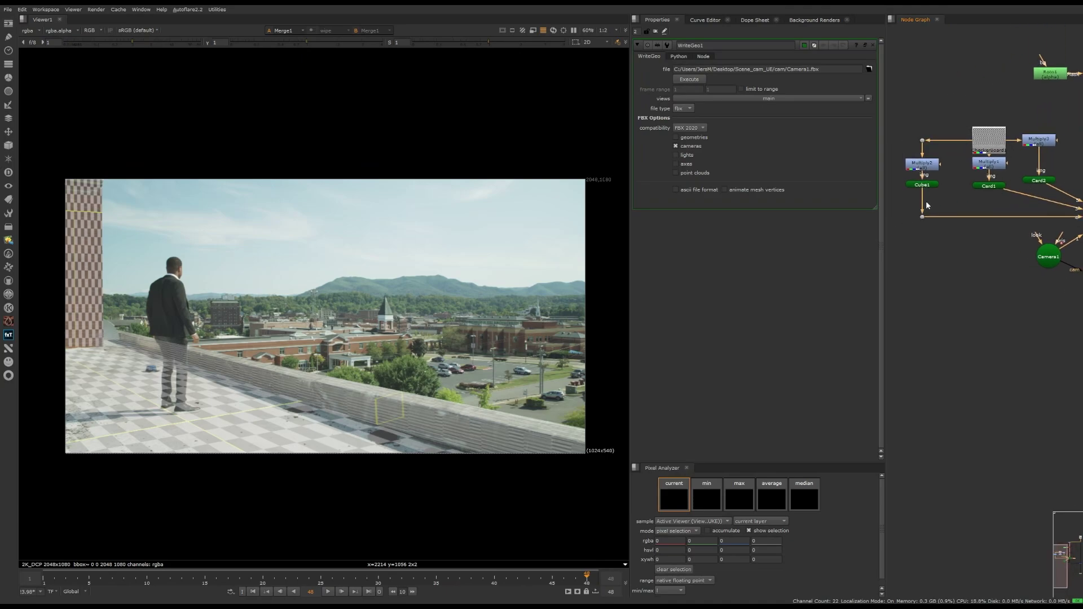
click(328, 592)
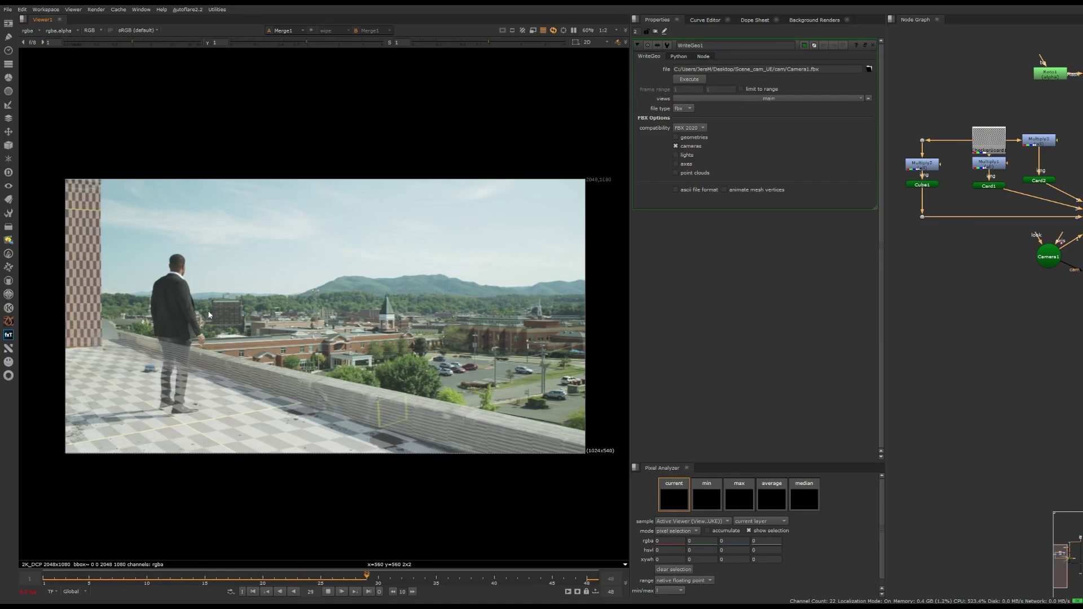
Open Camera1's properties to show its animated translate and rotate values.
drag(1055, 258, 956, 208)
click(957, 208)
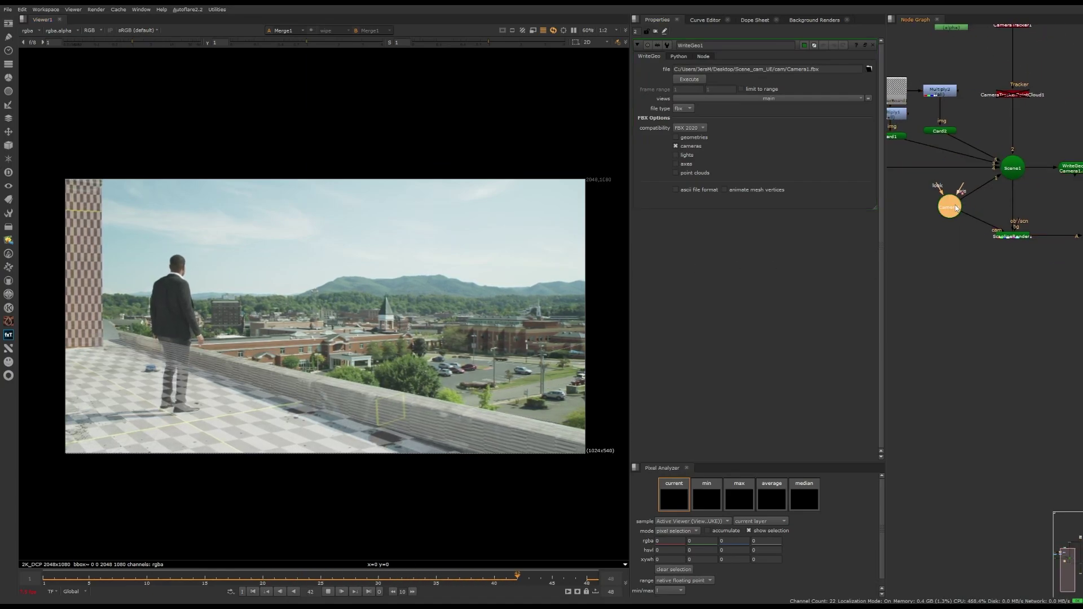
double_click(956, 208)
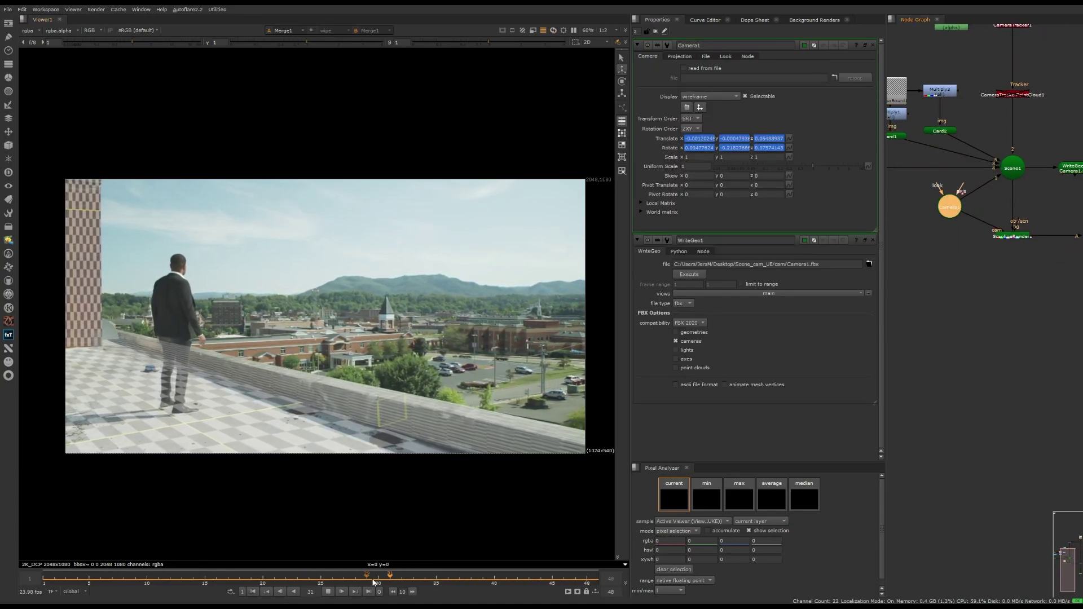
Stop playback and open Project Settings, highlighting the 23.976 fps value.
click(327, 593)
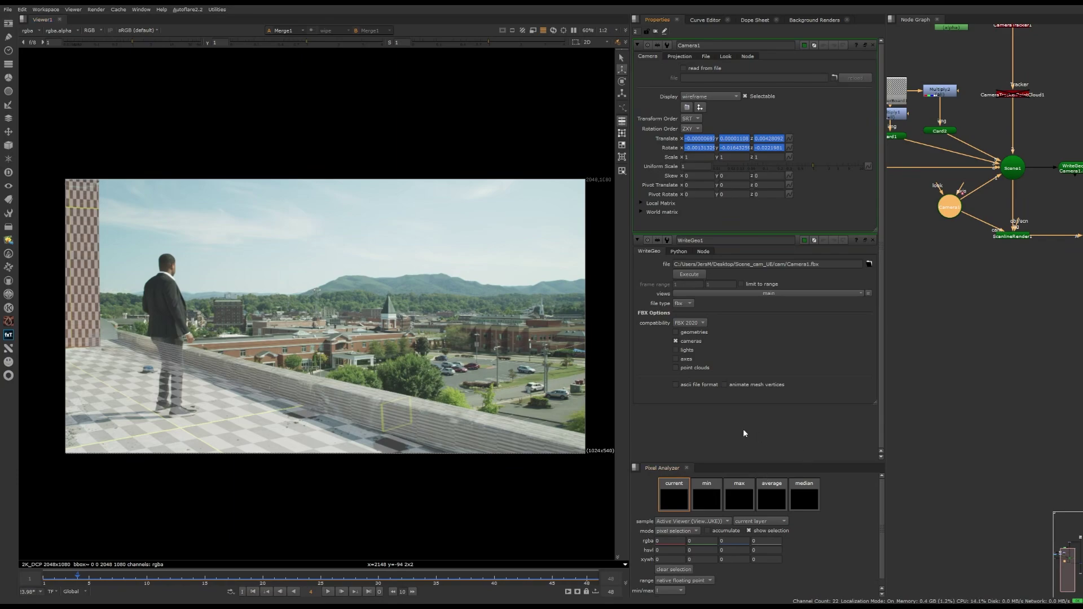
key(s)
drag(705, 306, 684, 304)
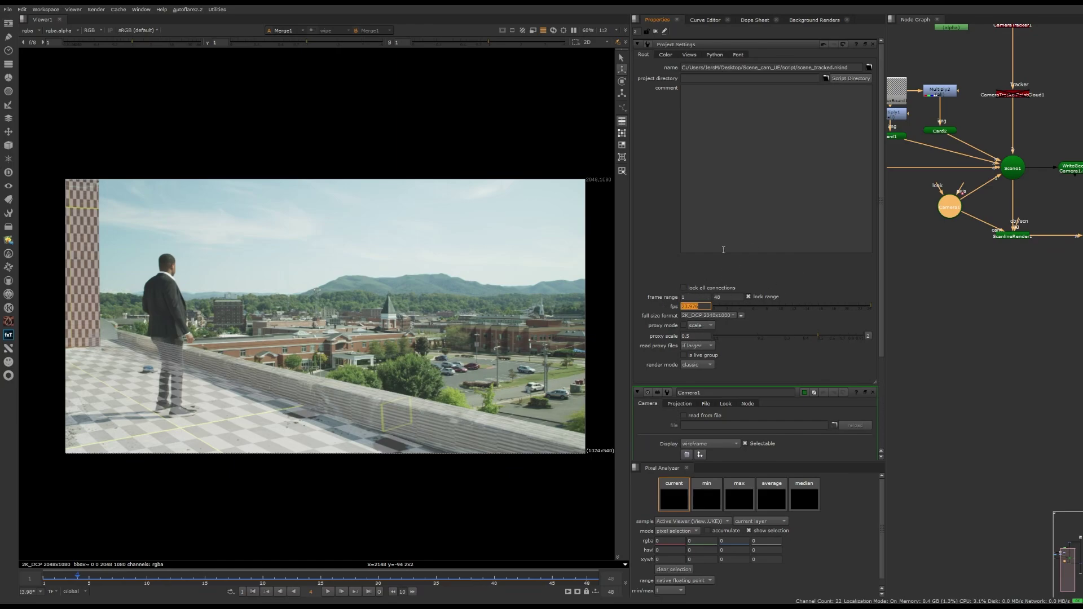
Create a WriteGeo2 node and connect it to Scene1's output.
drag(995, 264, 1020, 259)
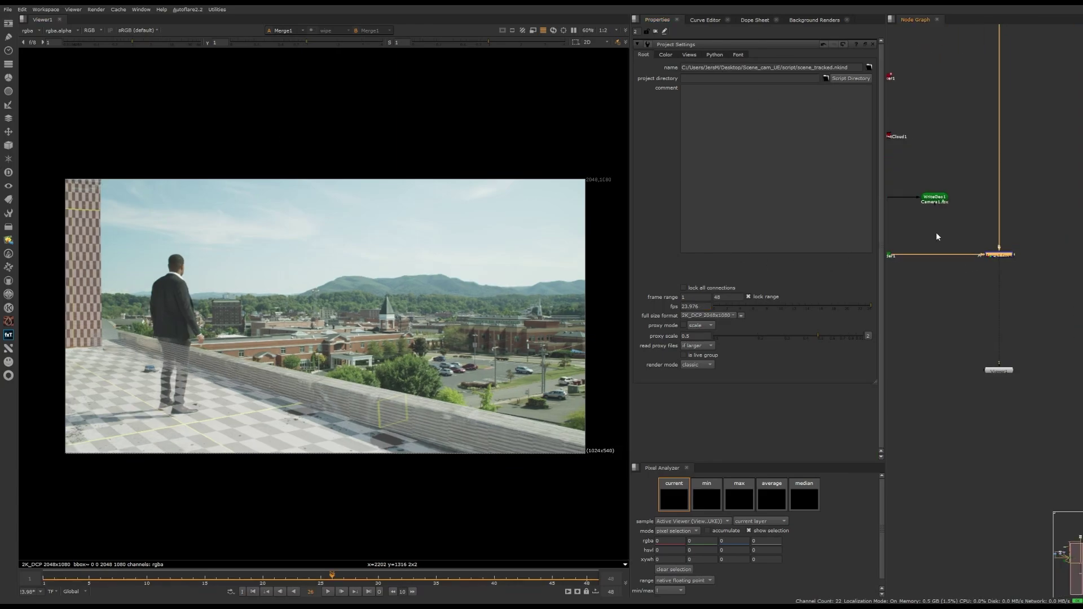
drag(936, 232, 983, 222)
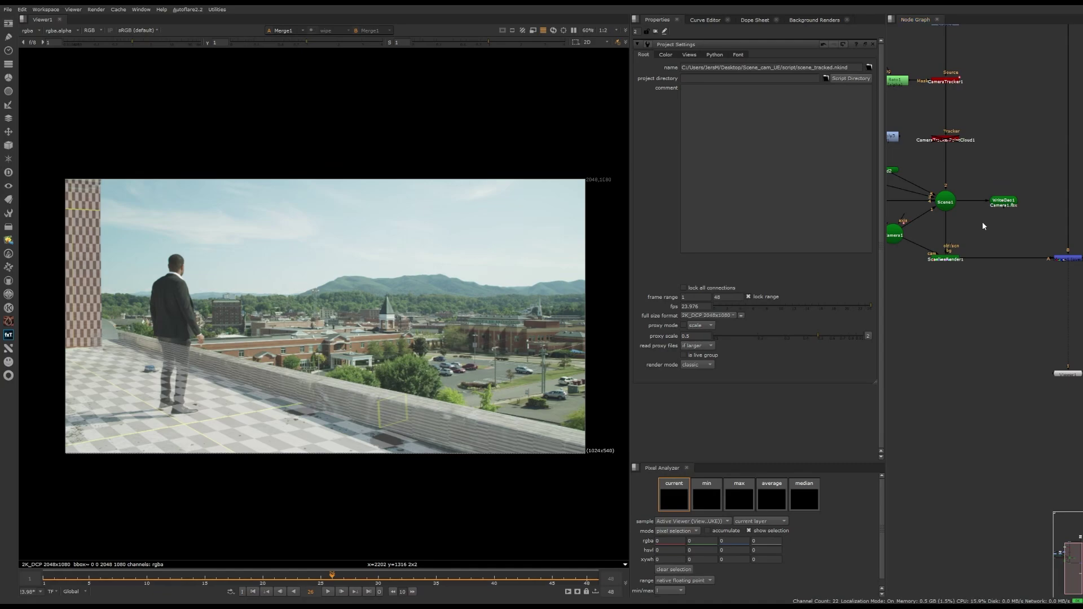
key(Tab)
text(WriteGeo)
key(Return)
scroll(963, 249, up, 2)
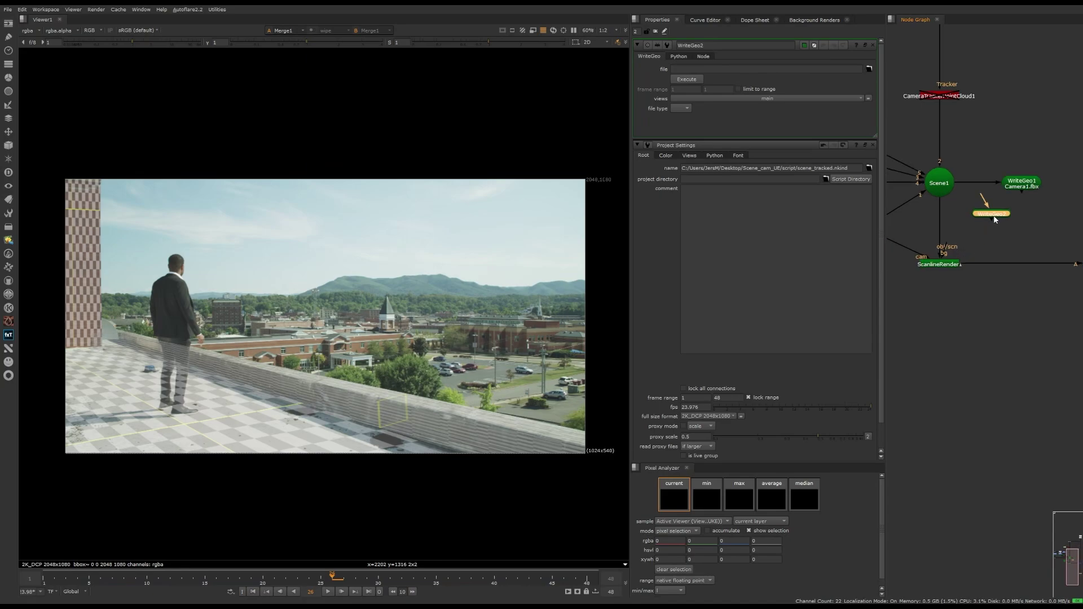
drag(991, 213, 999, 193)
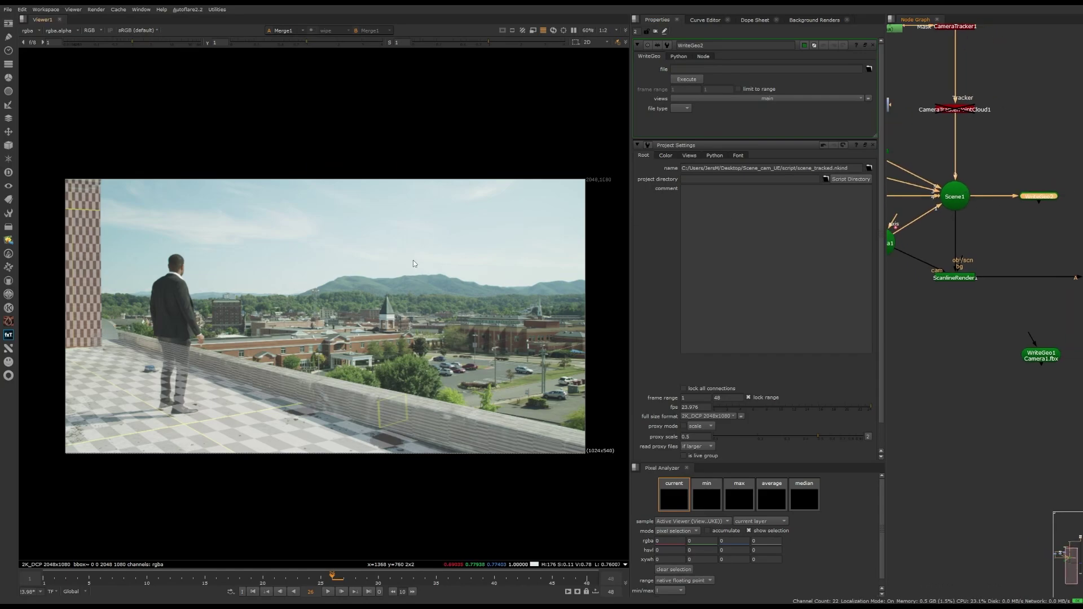
Switch the Viewer to 3D, orbit the tracked scene, and view WriteGeo2's output.
key(Tab)
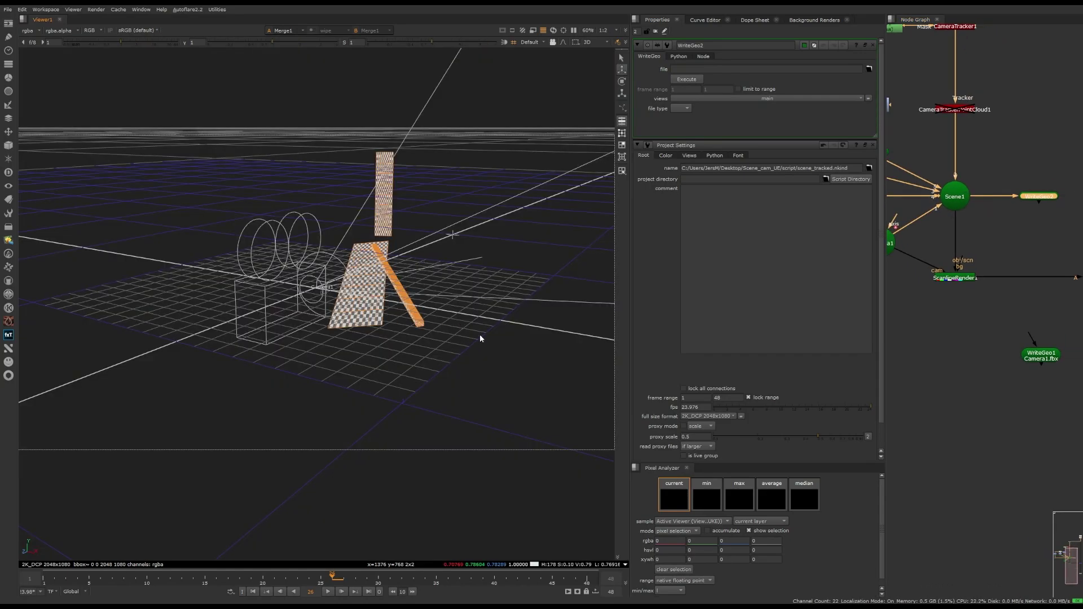
drag(480, 337, 442, 316)
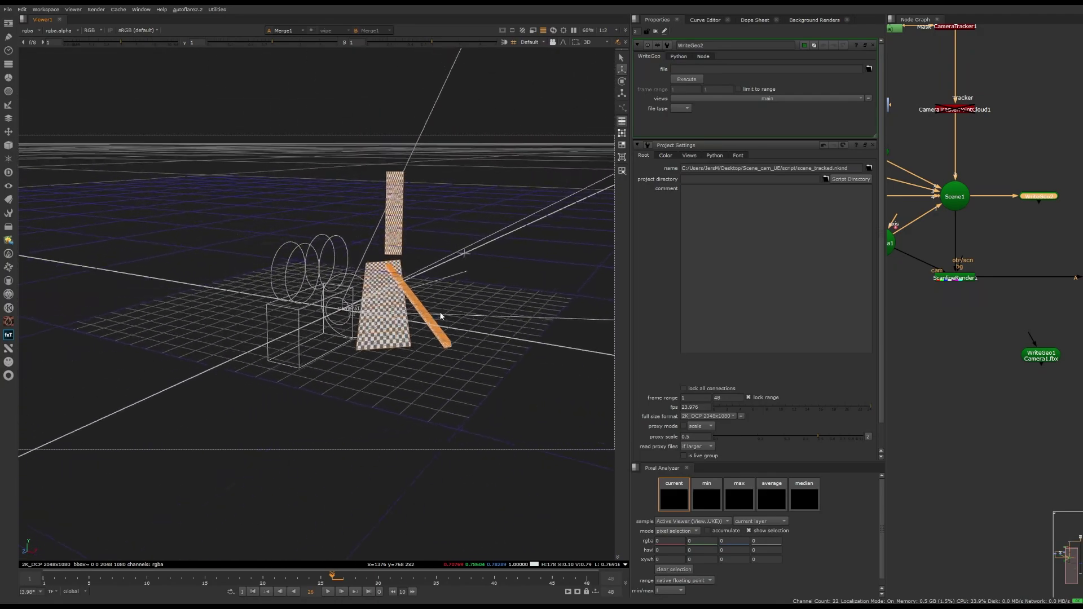
key(1)
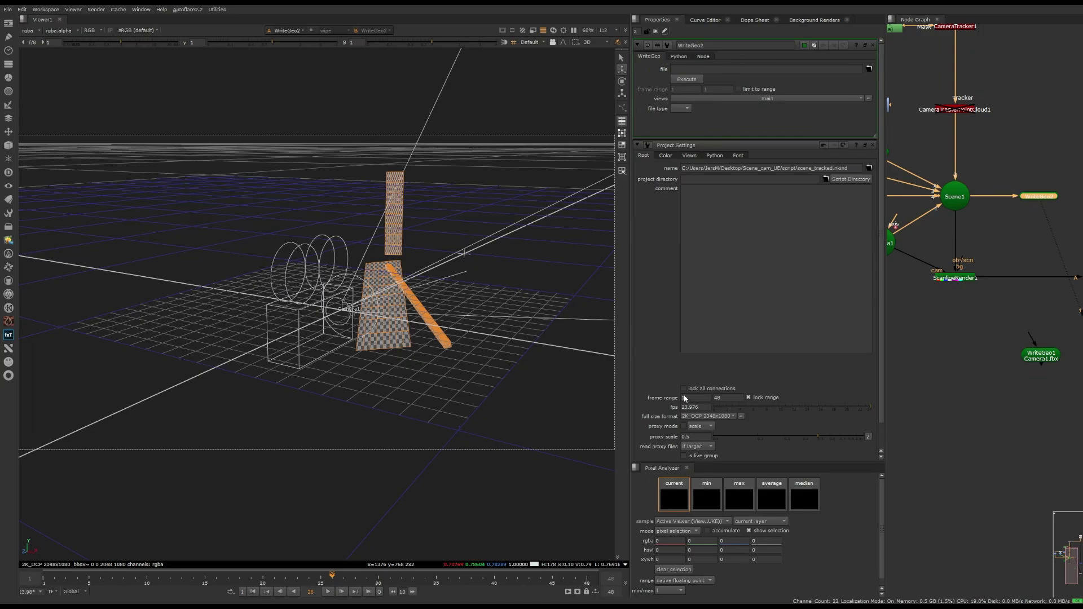
Set WriteGeo2's file to Camera1.fbx and exclude geometries, lights, axes and point clouds.
text(C:/Users/JersM/Desktop/Scene_cam_UE/cam/Camera1.fbx)
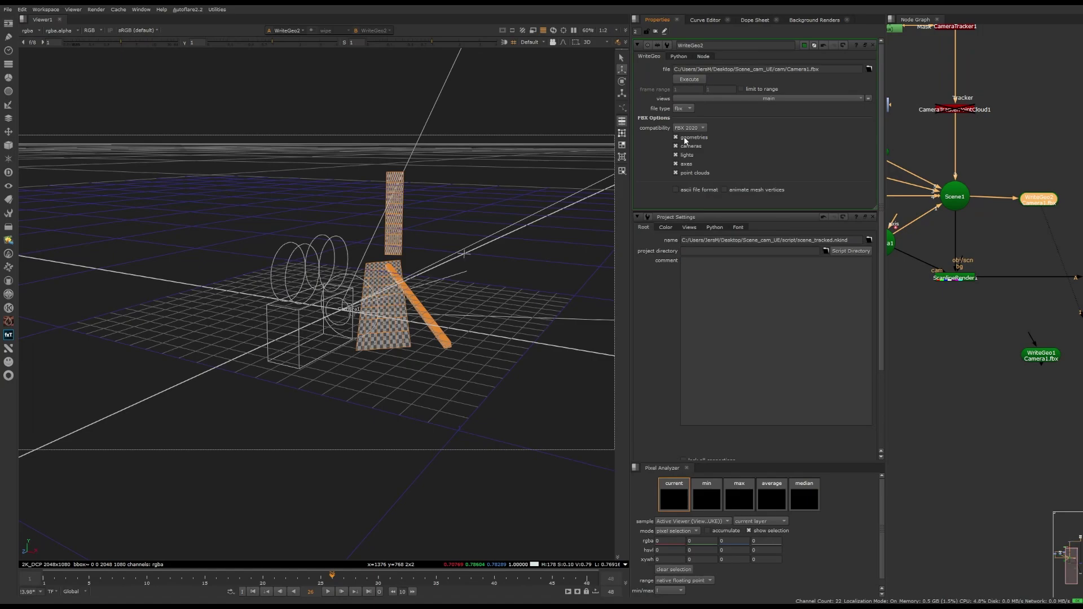
click(676, 137)
click(676, 155)
click(676, 164)
click(677, 172)
Execute the export with Continue on error and the global 1-48 frame range.
click(706, 132)
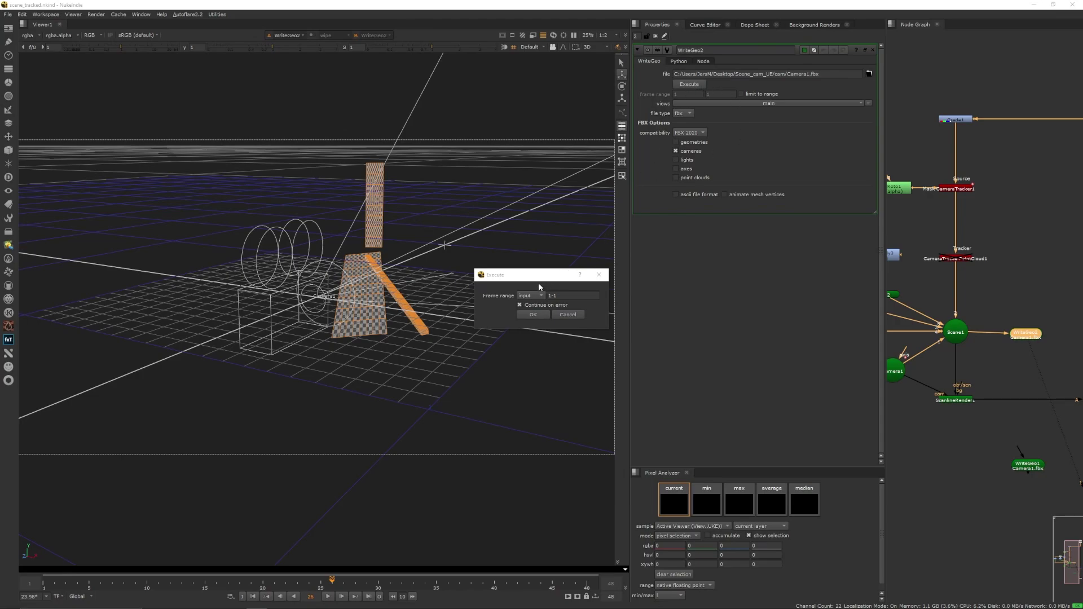
click(518, 305)
click(534, 299)
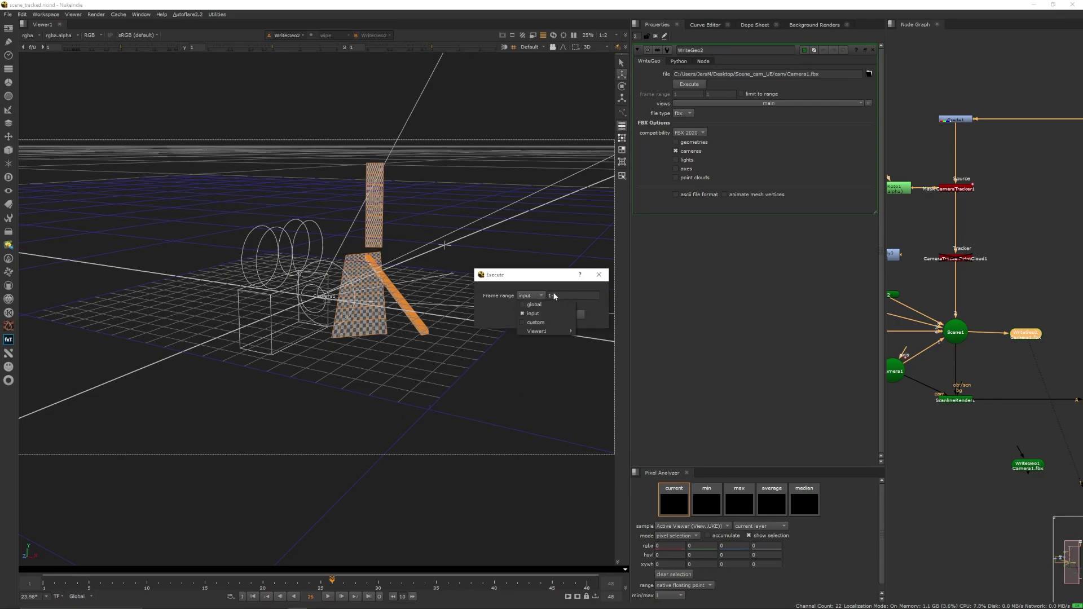
click(541, 305)
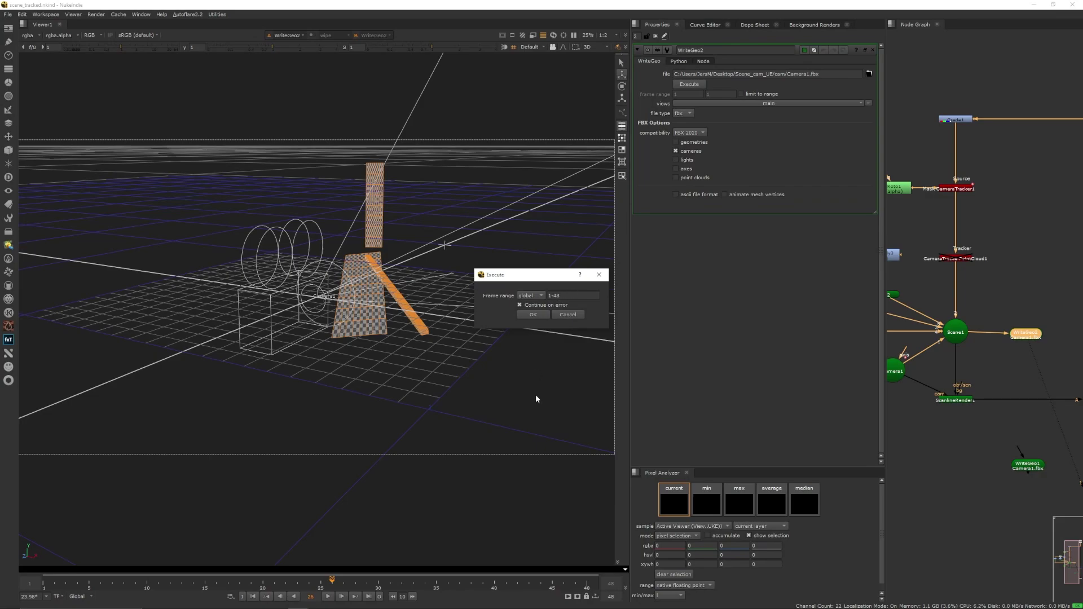
click(533, 314)
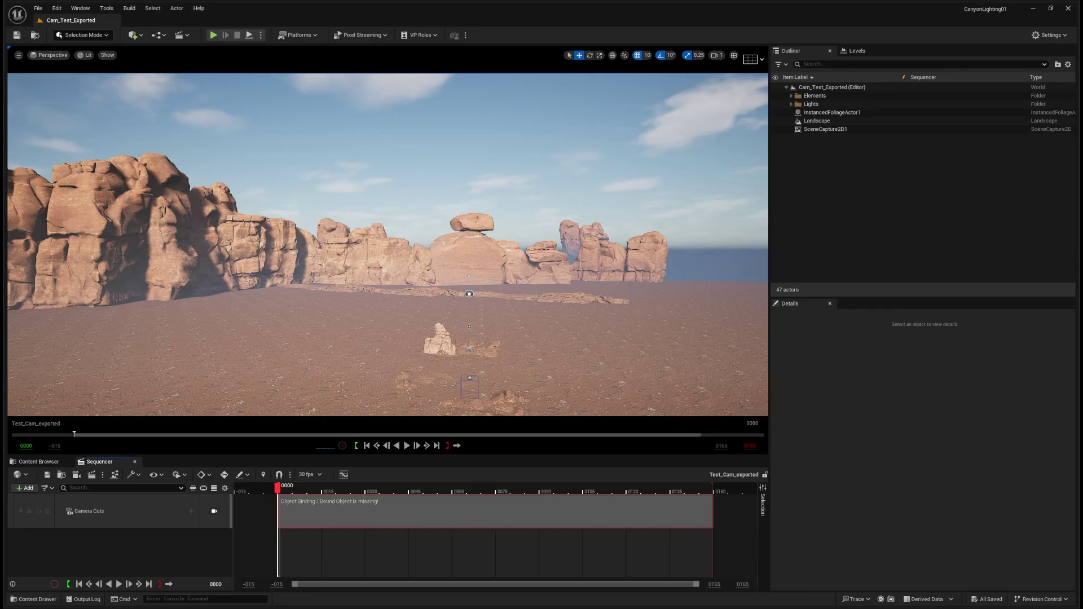
key(w)
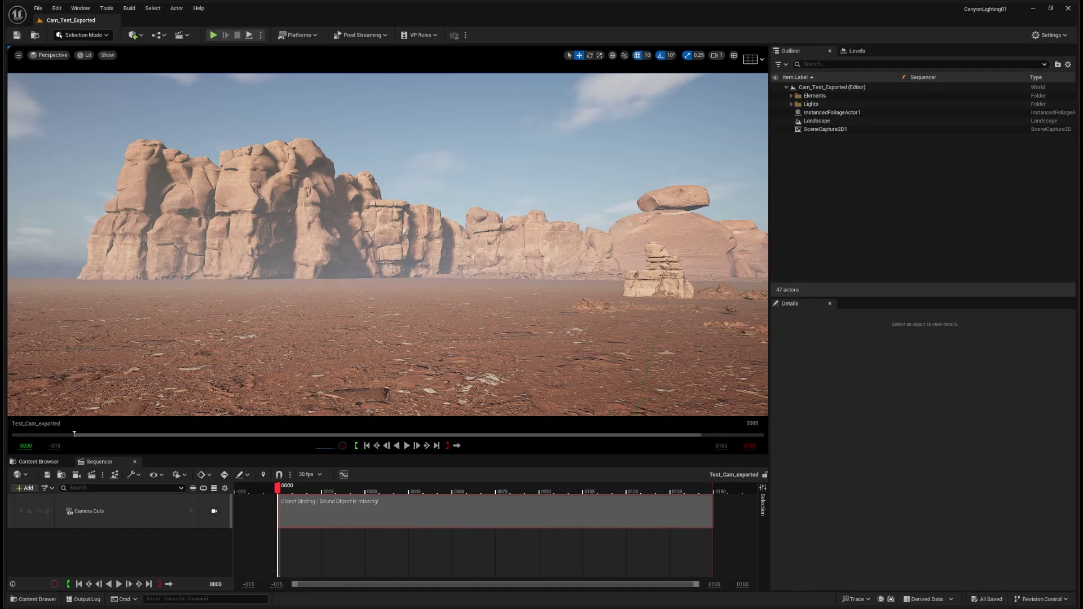
Select Test_Cam_exported in Cinematics and change its frame rate from 30 to 23.976 fps.
key(ctrl+space)
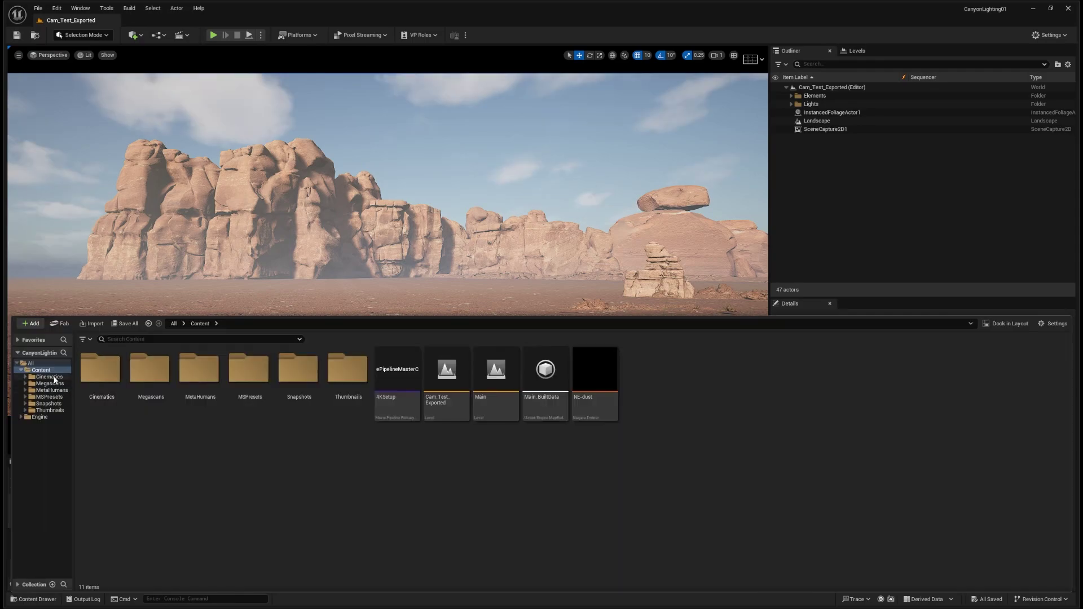
click(49, 377)
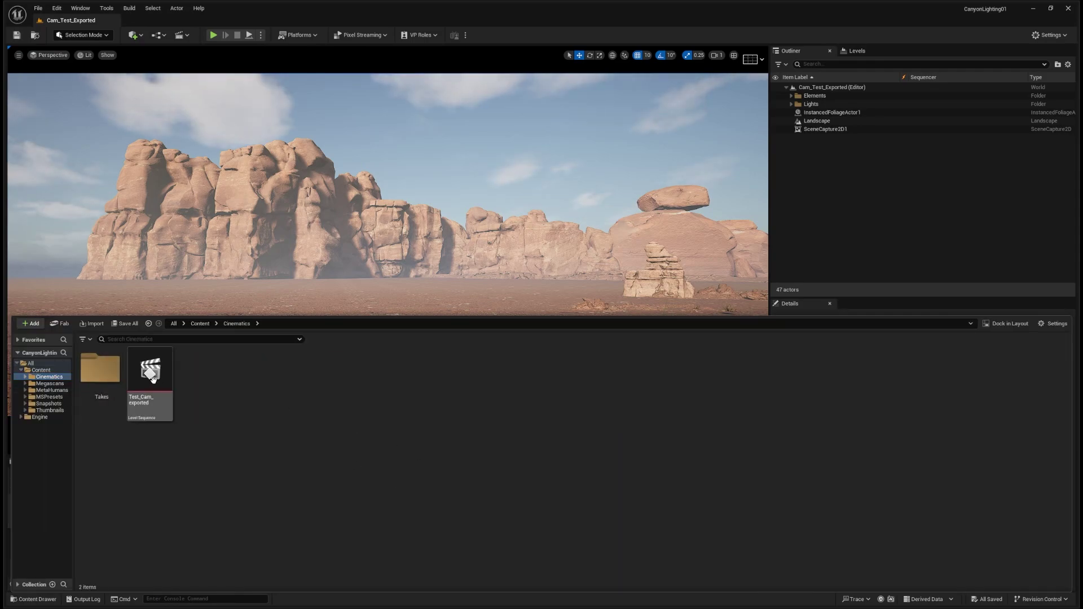
click(163, 376)
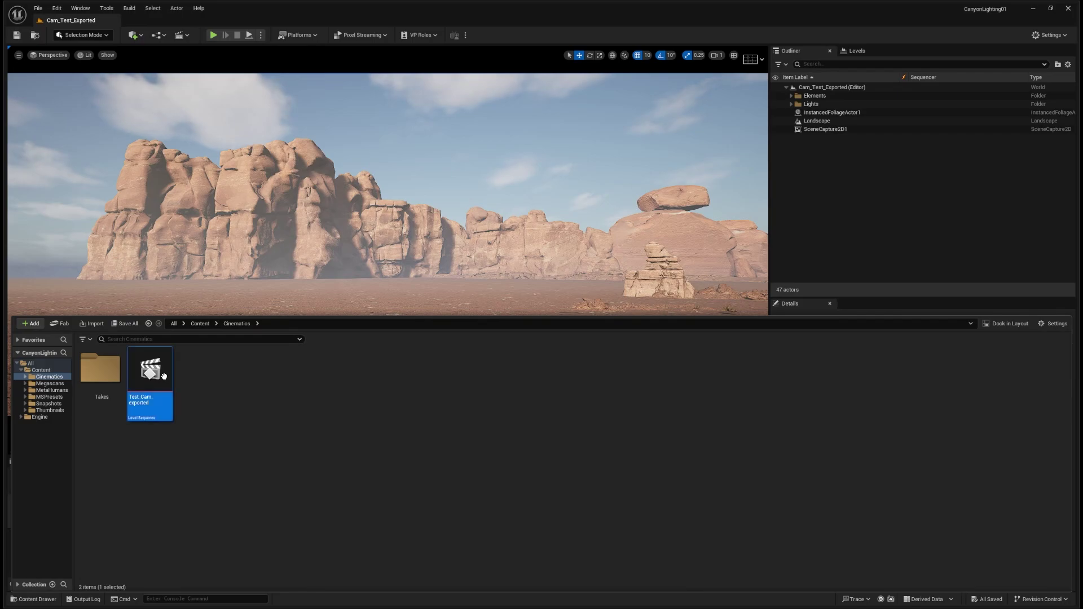
click(47, 598)
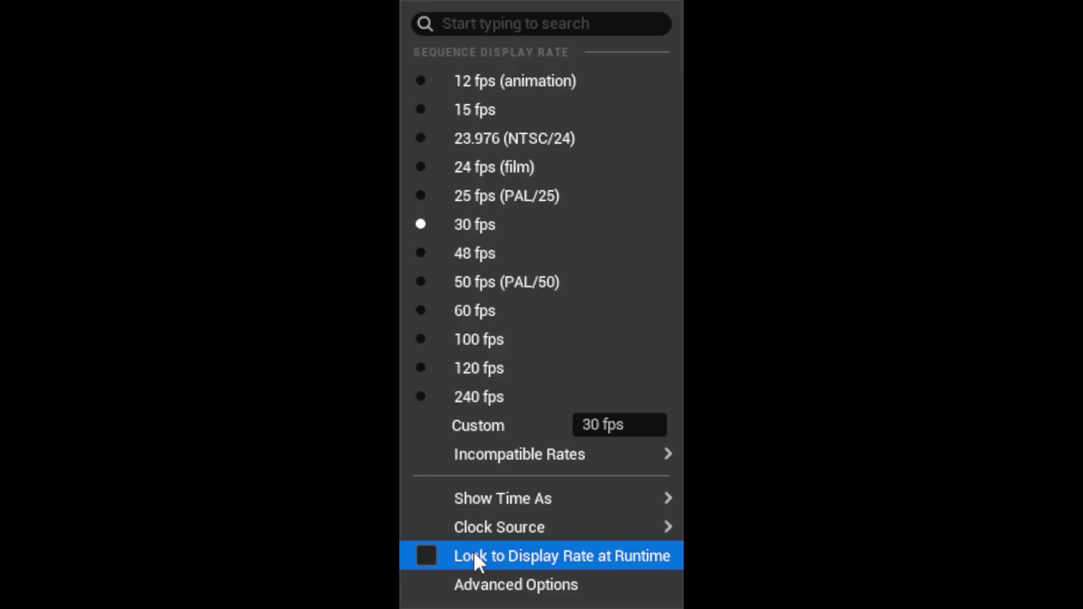
click(550, 140)
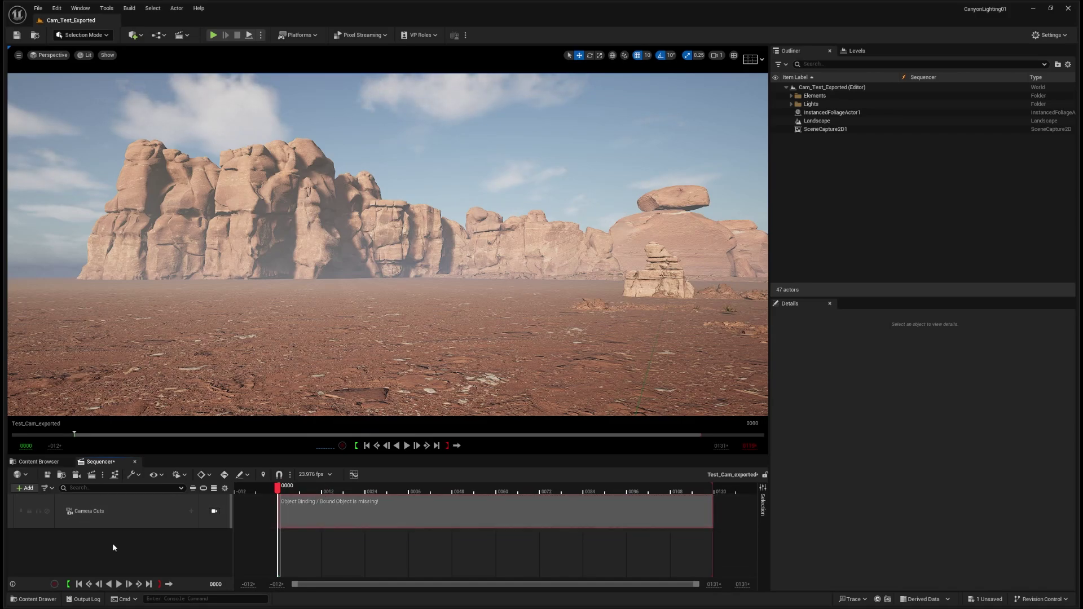
Add a CineCameraActor bound to Camera Cuts with the Sequencer's Create Camera button.
click(76, 476)
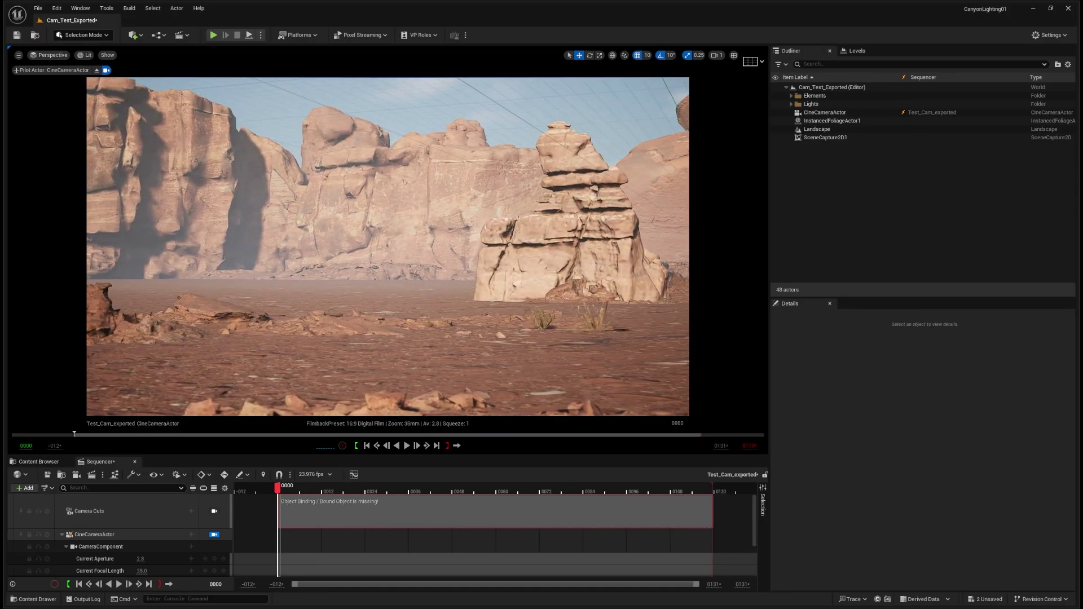
Choose Import... on the CineCameraActor track and pick Camera1 from the cam folder.
click(62, 535)
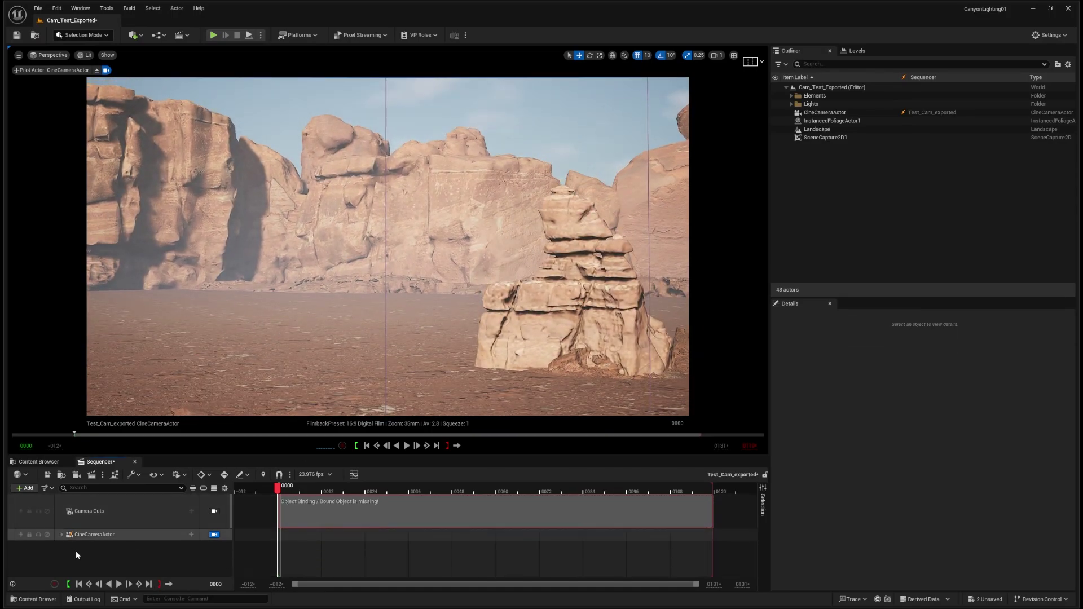
right_click(91, 538)
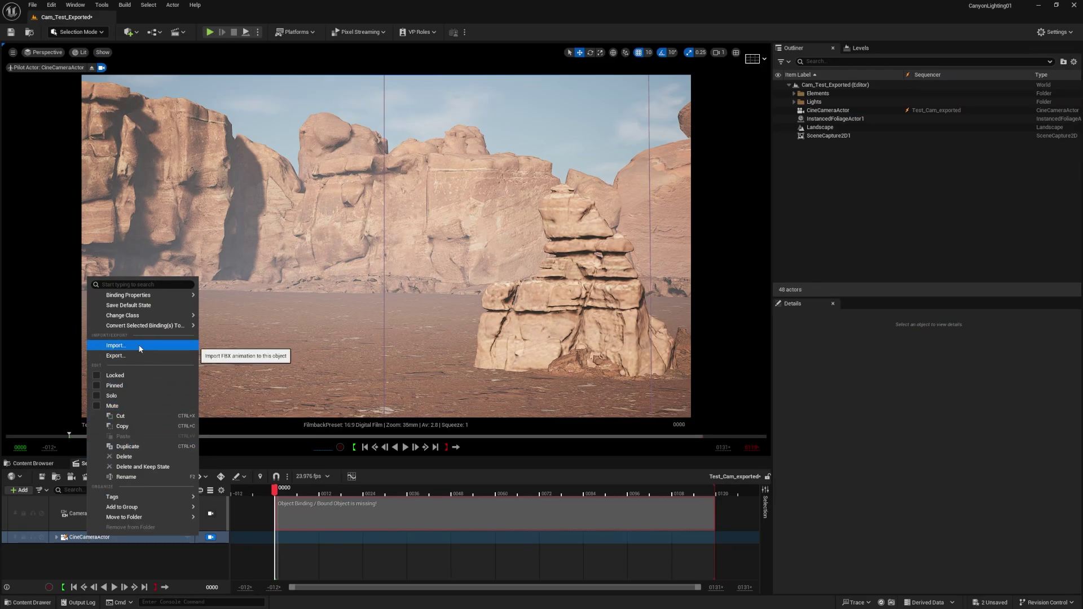
click(140, 348)
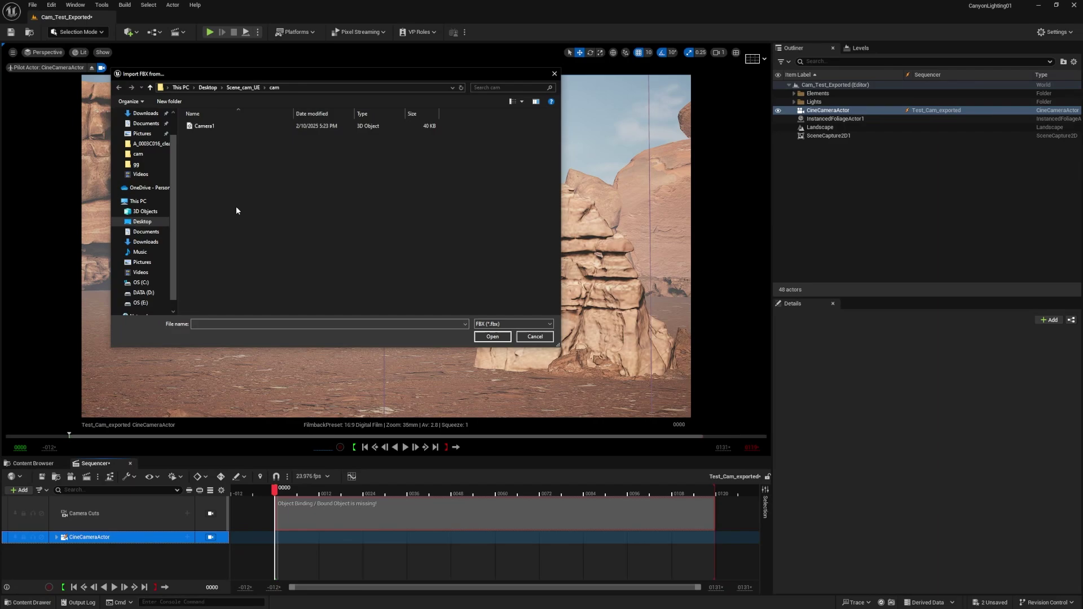
click(206, 126)
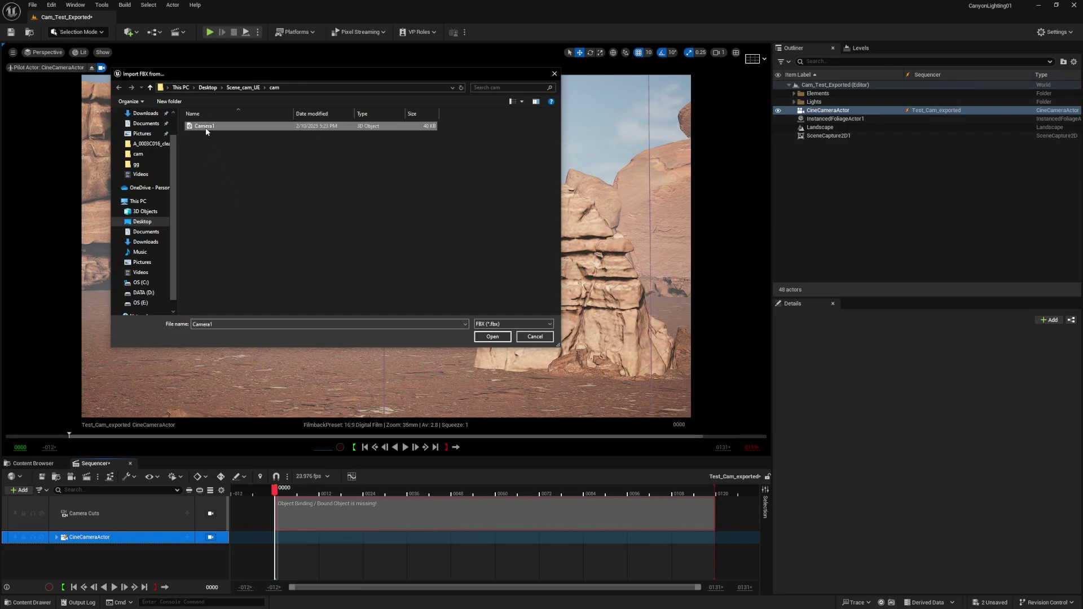
click(487, 338)
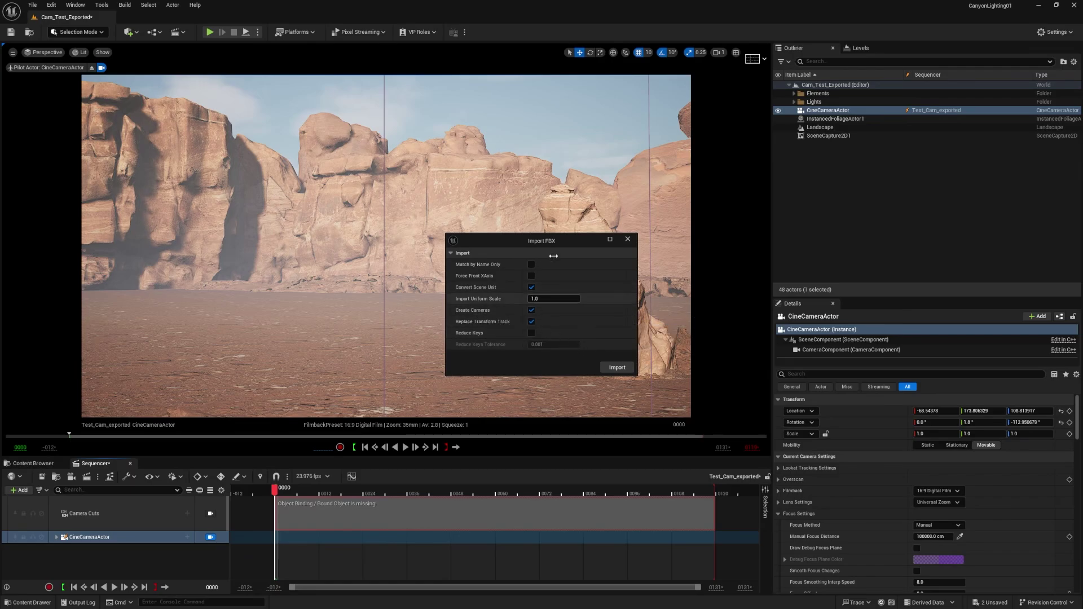
Import the Camera1 FBX animation onto the CineCameraActor with the default options.
click(617, 367)
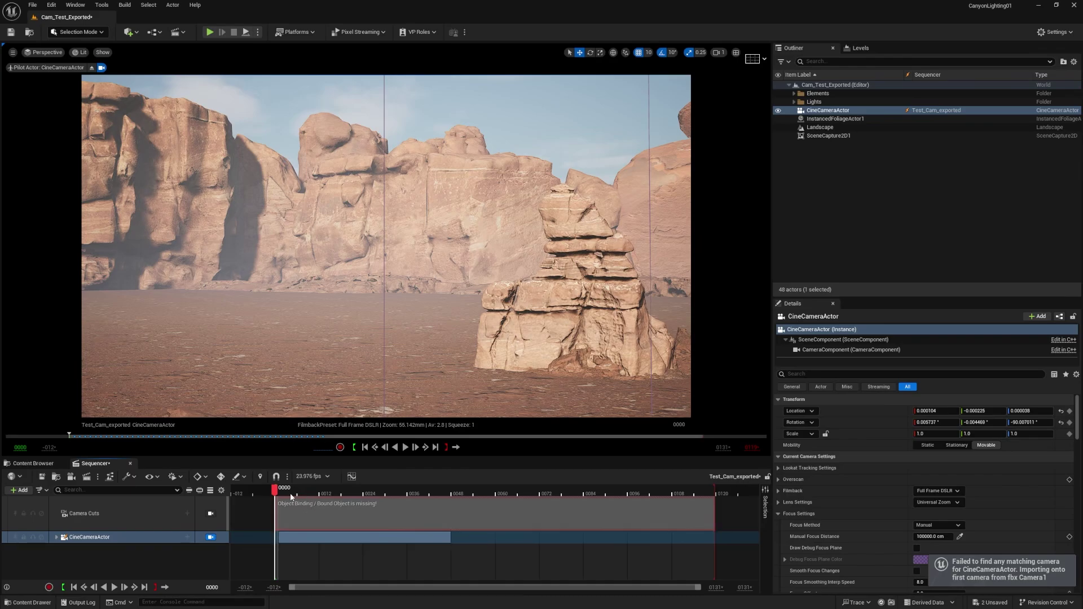
Set the Camera Cuts section's Camera Binding ID to CineCameraActor after previewing the motion at frame 0040.
drag(292, 496, 418, 511)
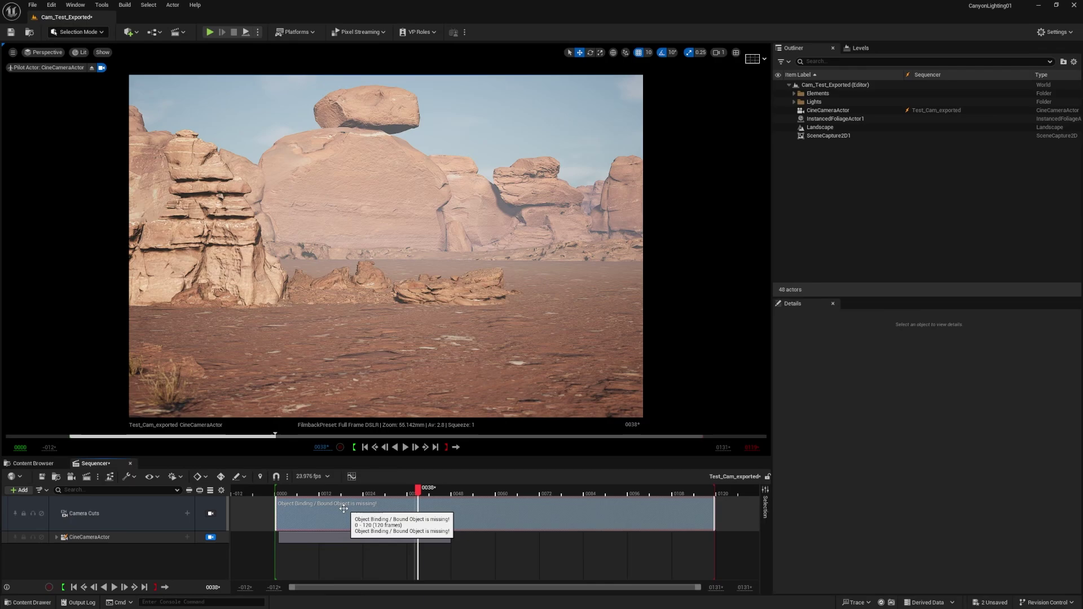
right_click(113, 509)
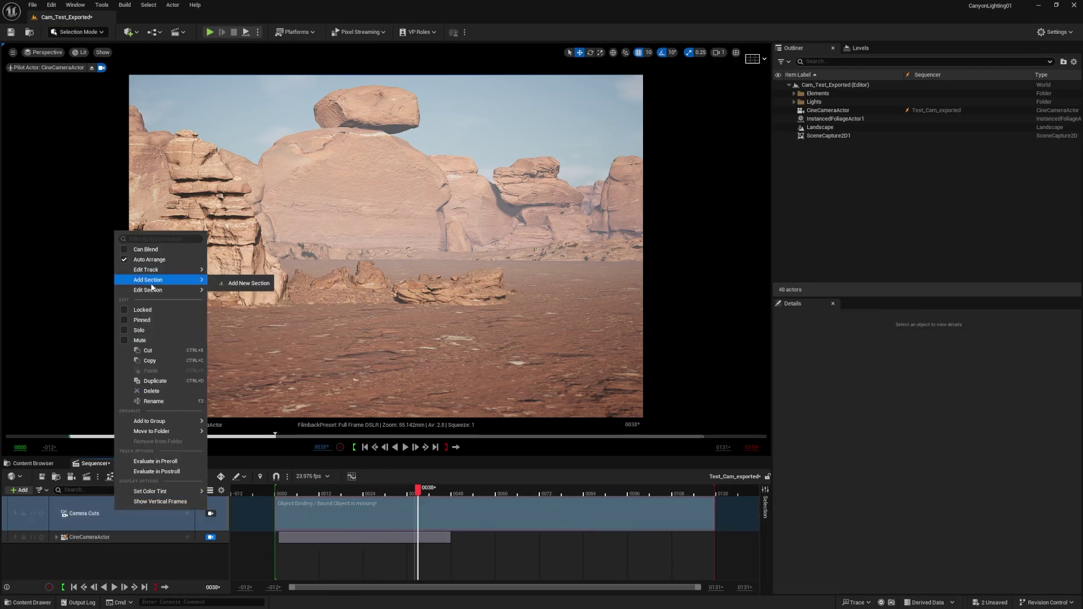
mouse_move(184, 293)
click(300, 341)
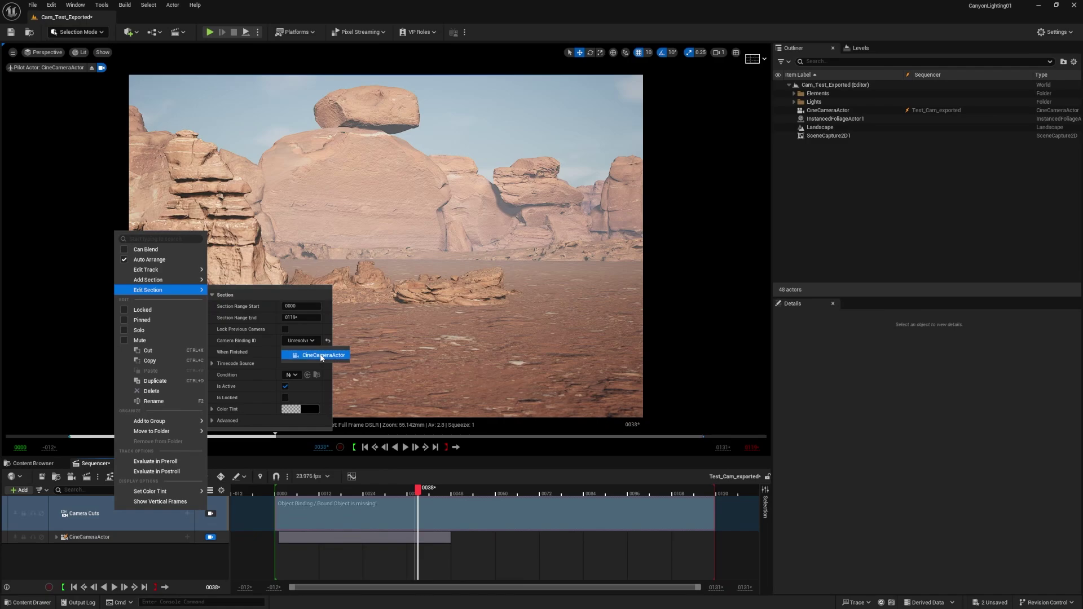
click(321, 355)
click(139, 548)
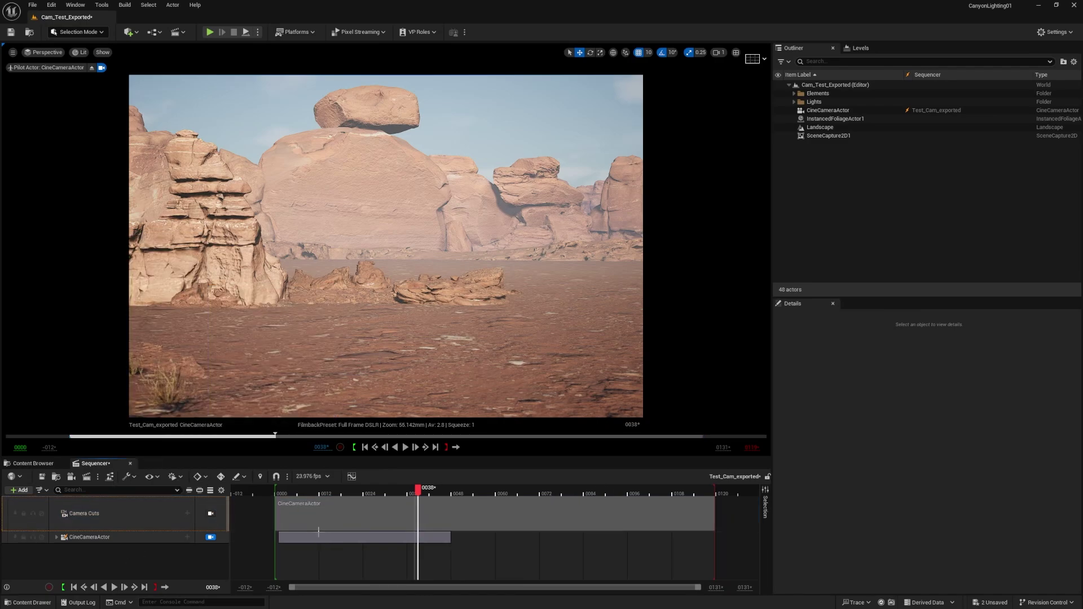
click(276, 493)
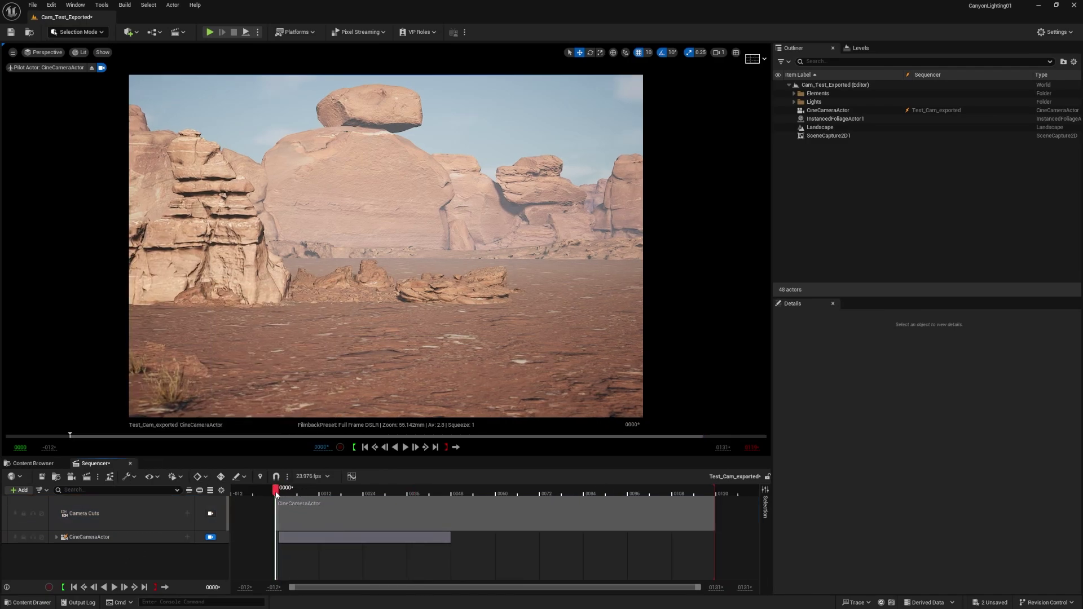
Start playback at frame 0001 and loop over the playback range.
drag(277, 495, 279, 495)
drag(279, 495, 281, 495)
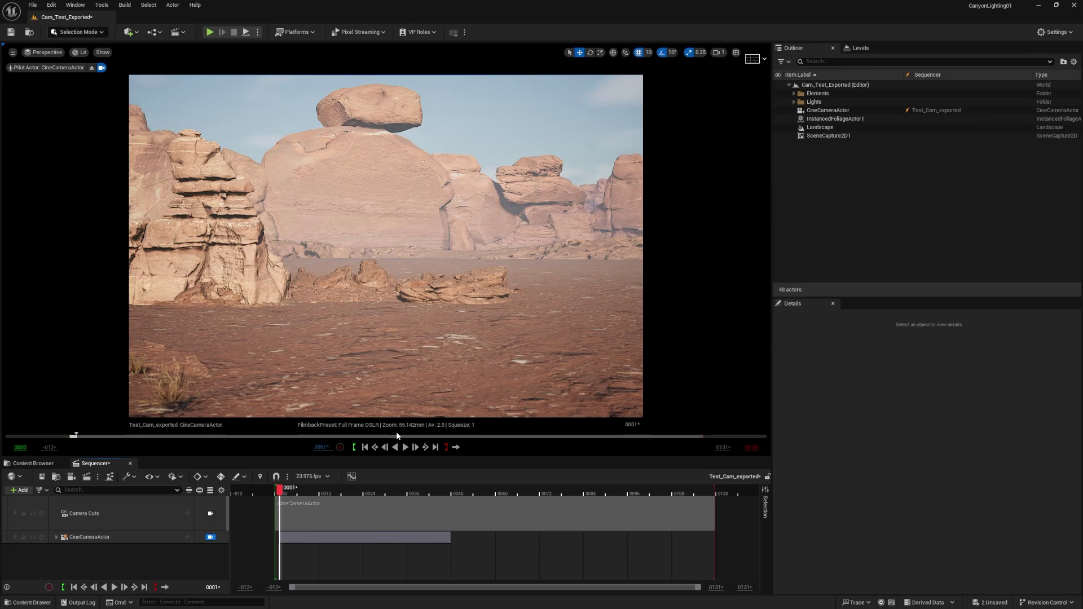
key([)
key(ctrl+])
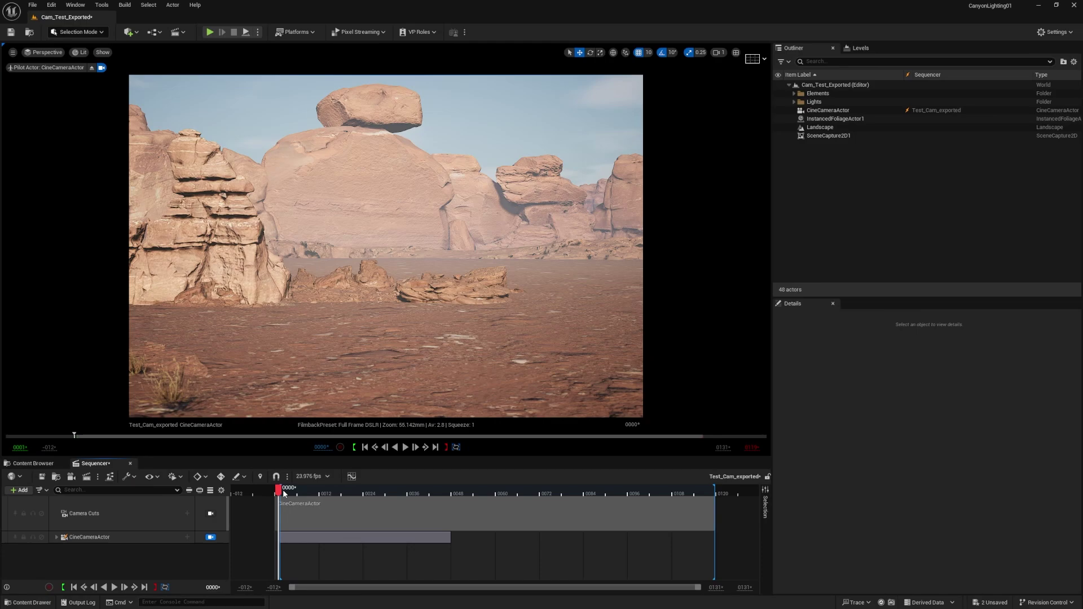
Trim the CineCameraActor camera cut to end at frame 48 and play it back.
drag(280, 490, 452, 496)
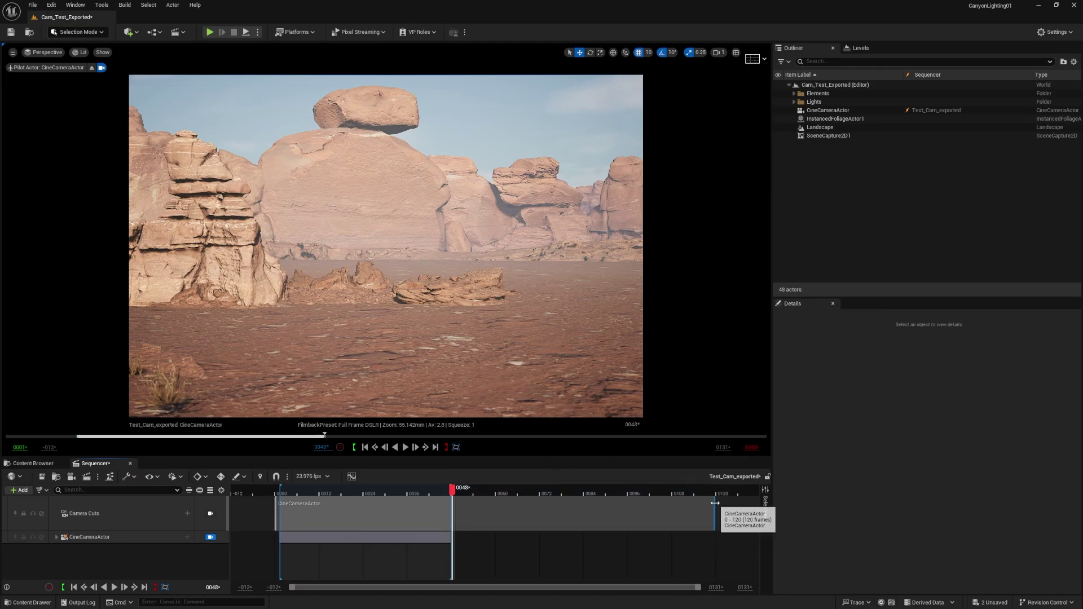
drag(716, 504, 452, 503)
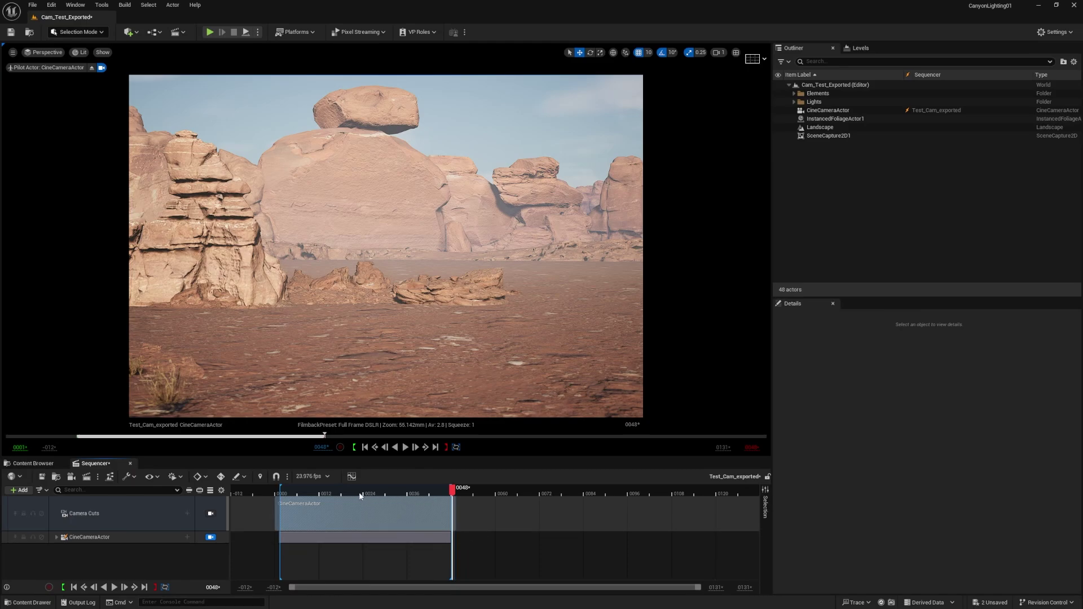
click(304, 493)
drag(302, 495, 285, 495)
key(space)
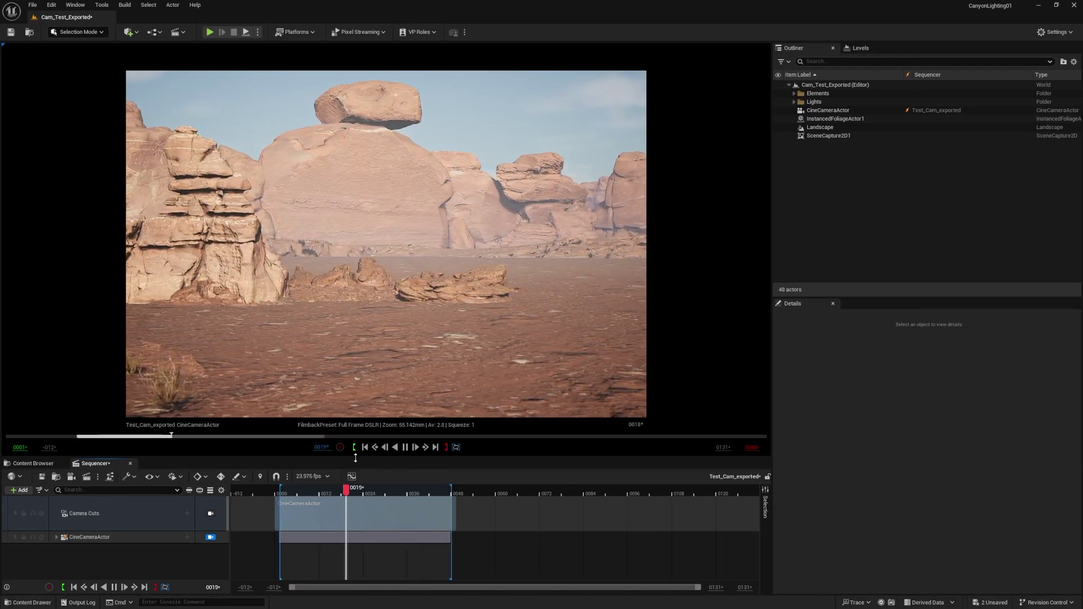
key(space)
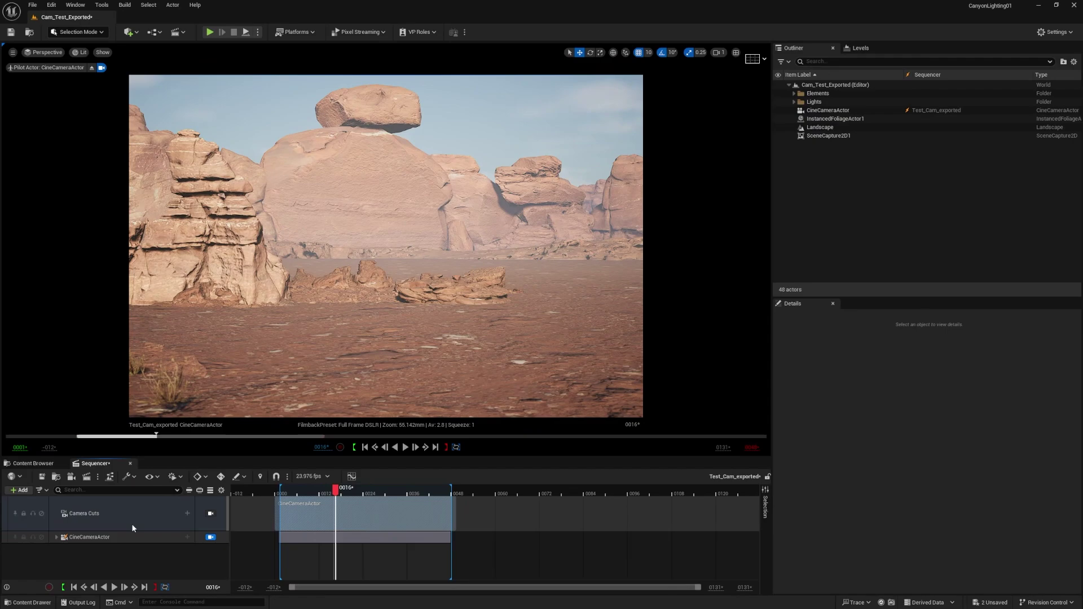
click(79, 537)
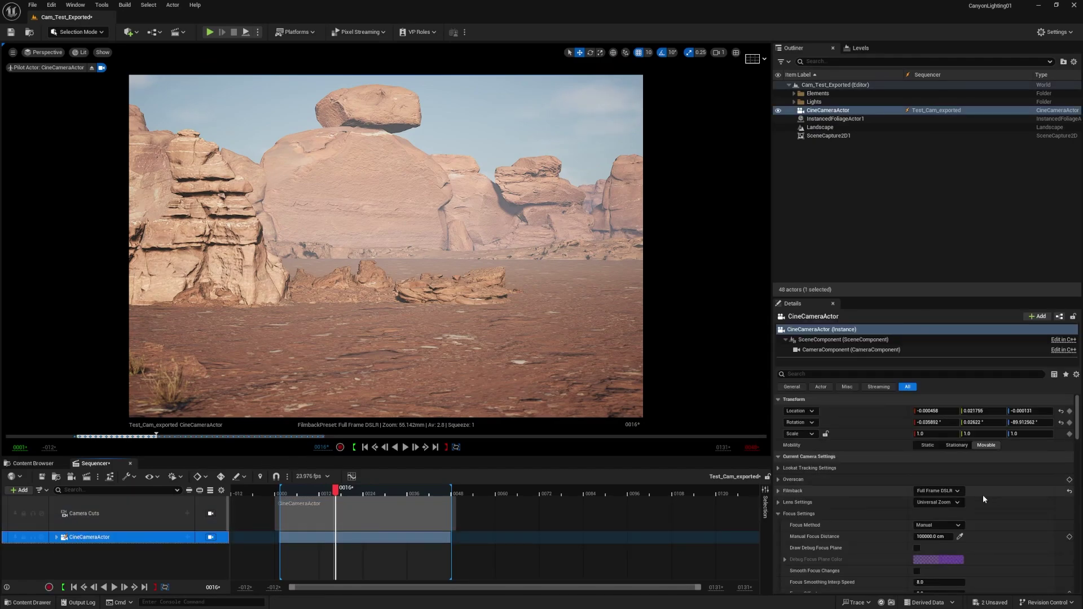
scroll(983, 496, down, 3)
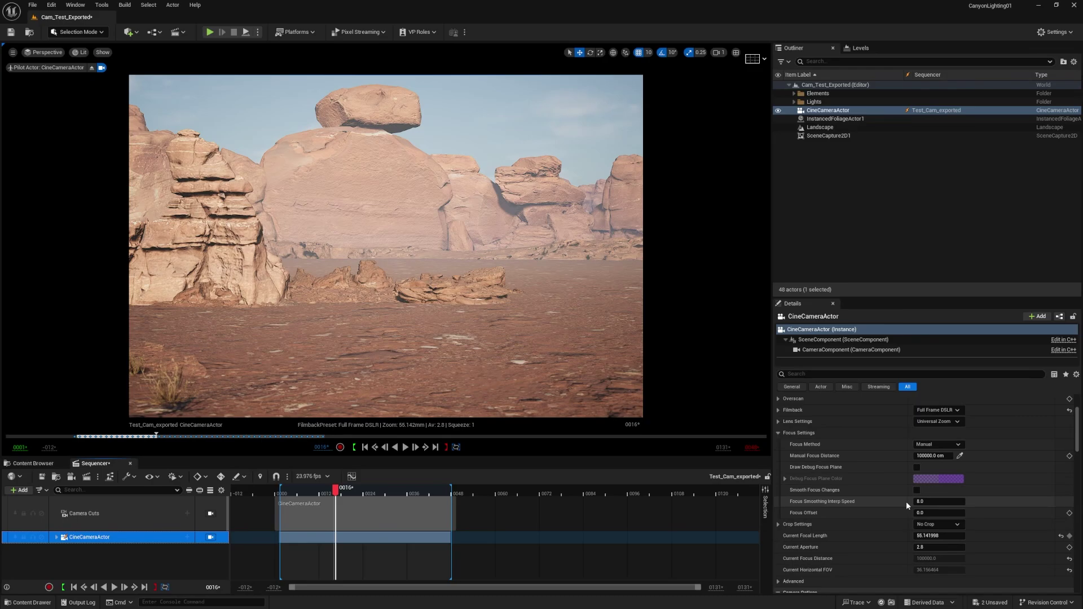
click(56, 537)
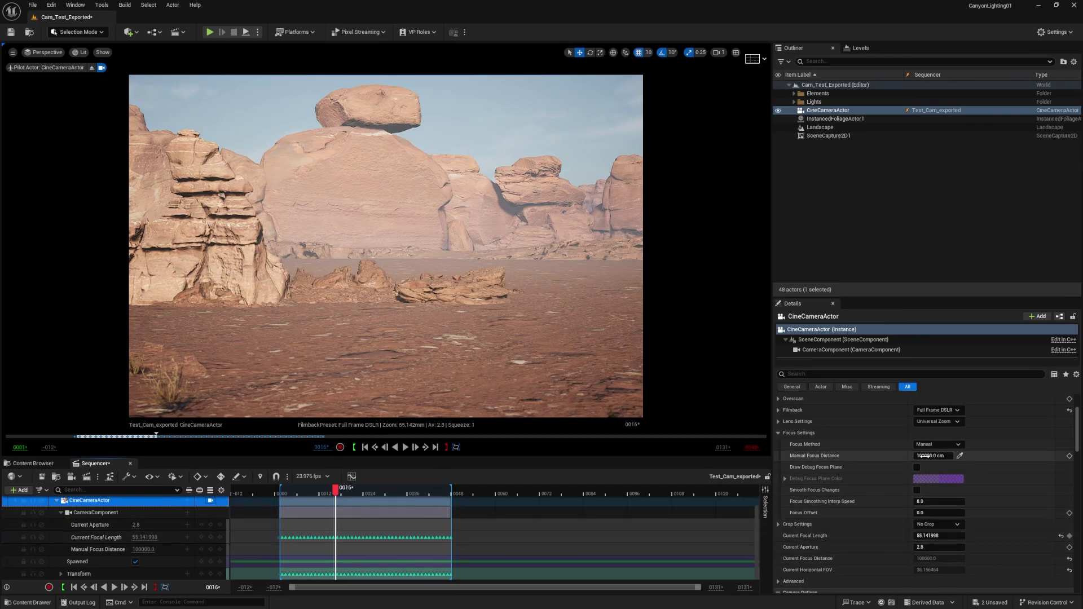
click(921, 456)
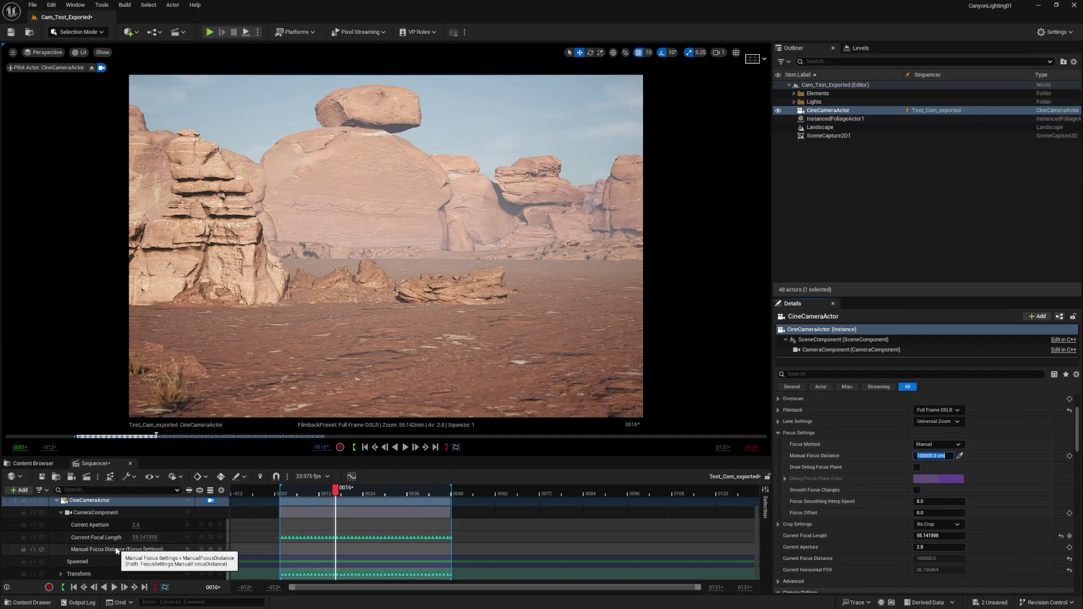
key(ctrl+z)
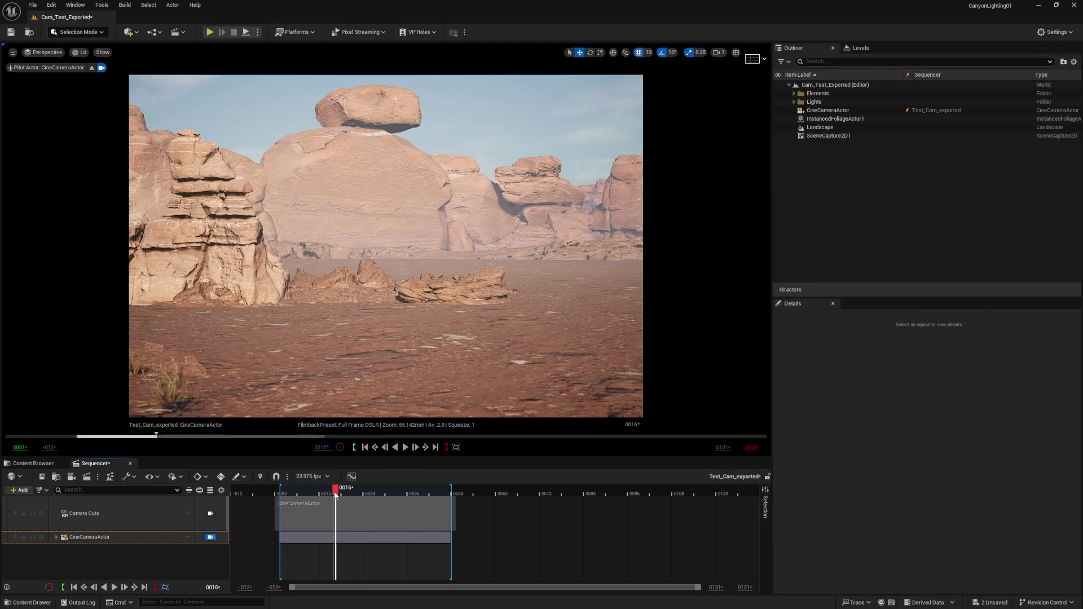
drag(334, 492, 307, 491)
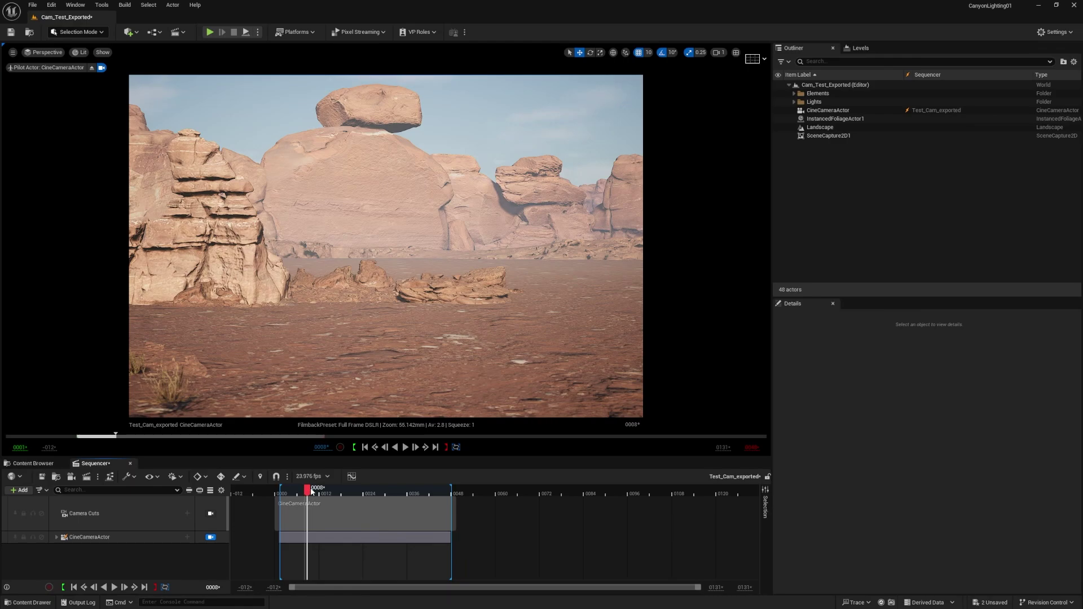
key(space)
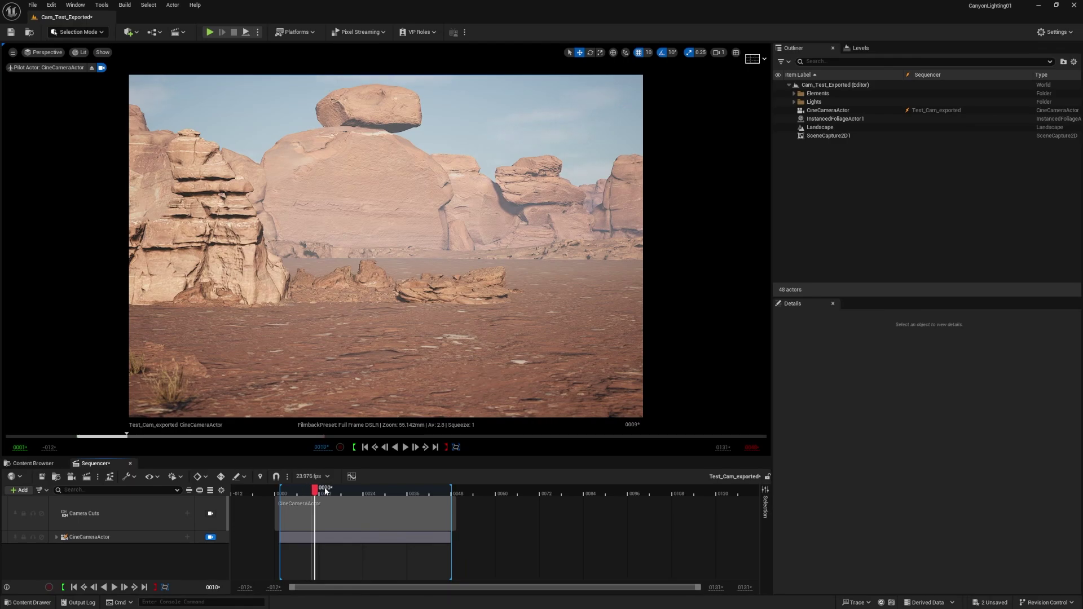
click(287, 490)
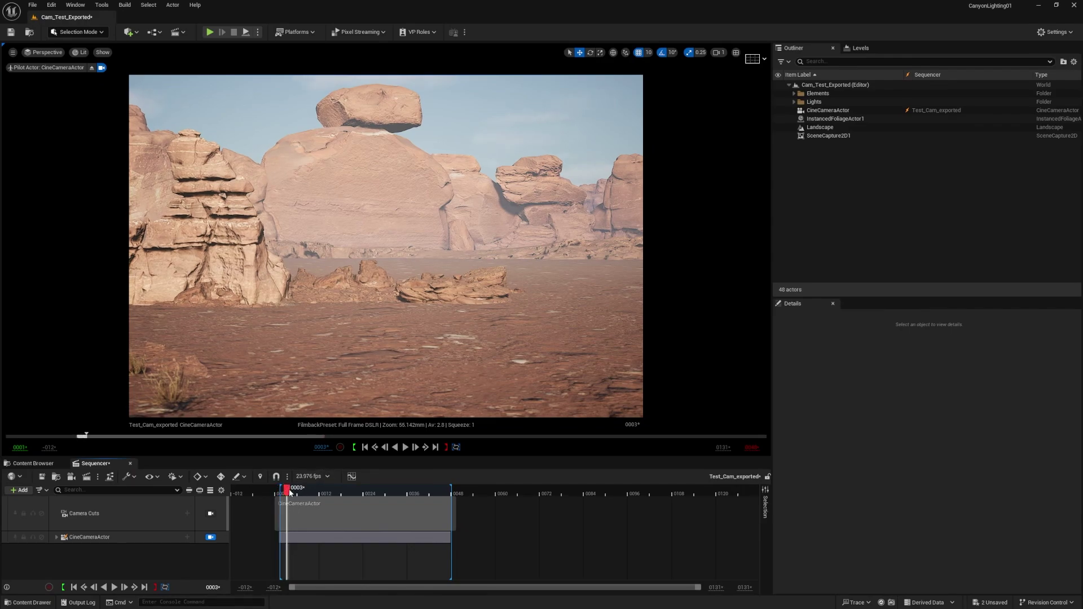
drag(289, 491, 284, 494)
key(space)
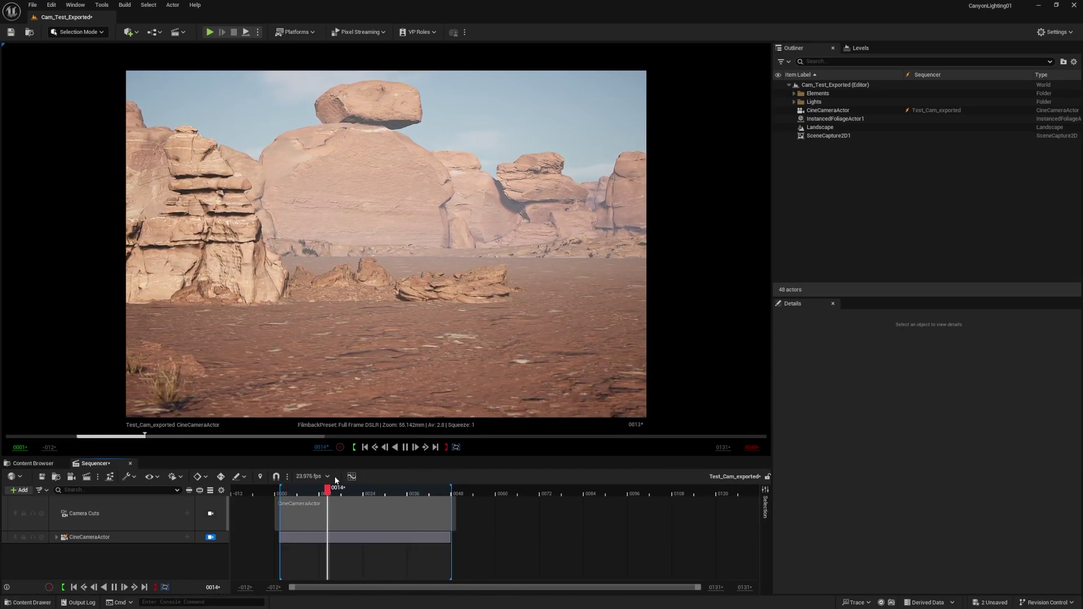
key(space)
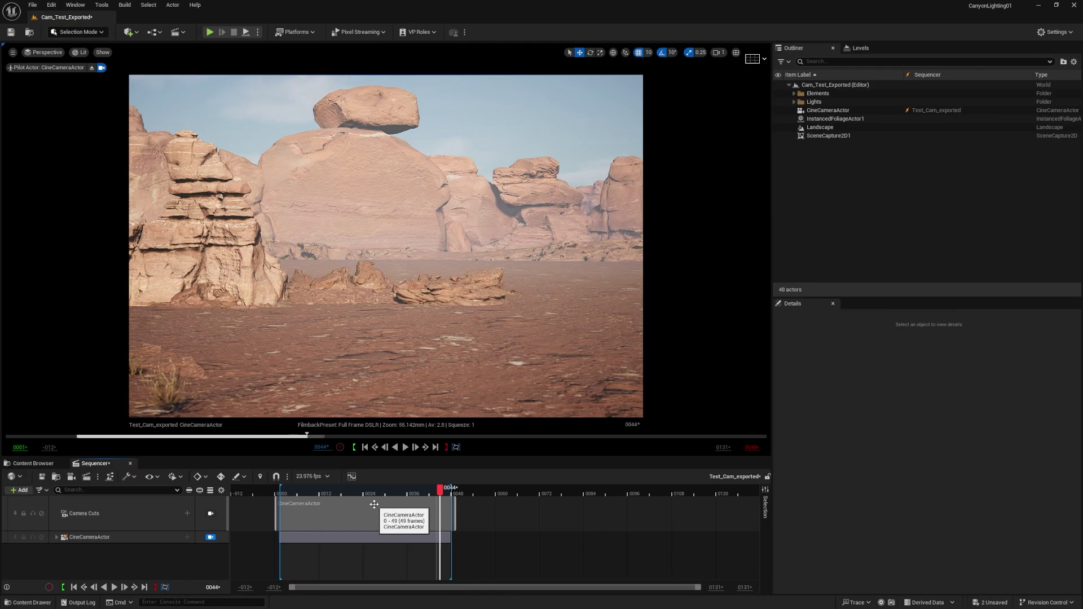
key(space)
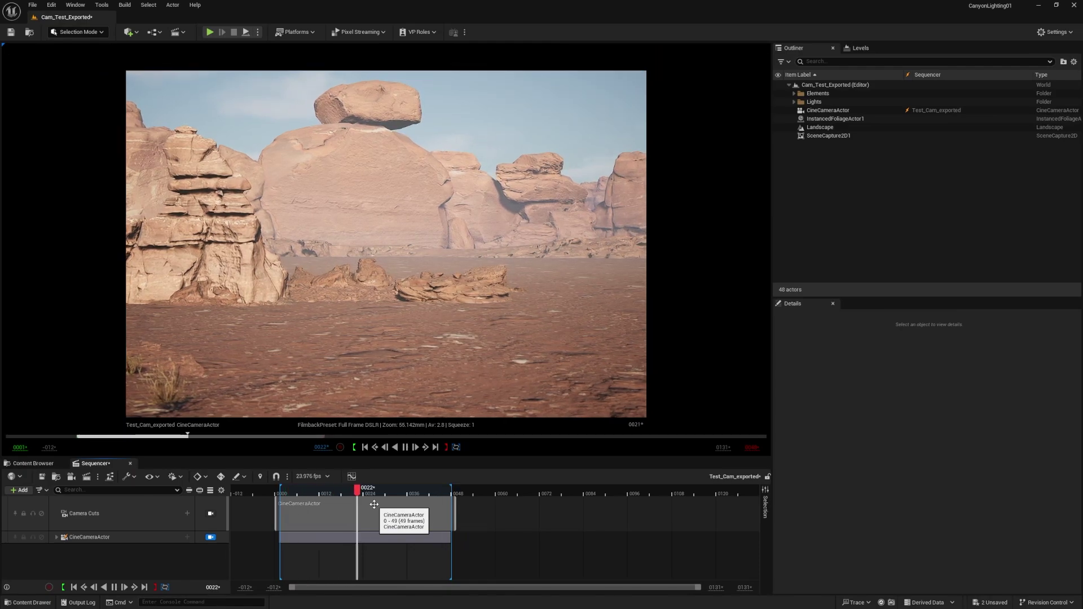